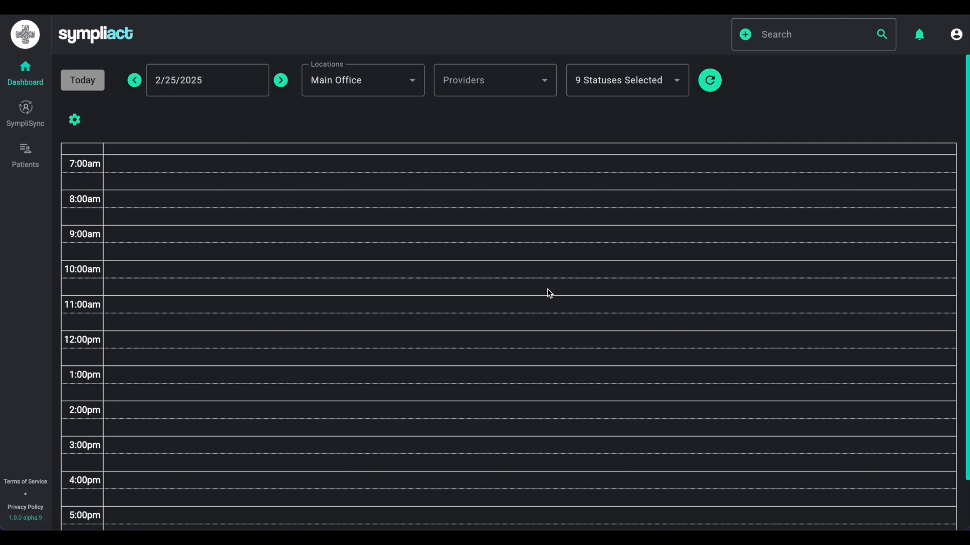
- Open the profile dropdown at the top right of the schedule dashboard
{"action": "left_click", "coordinate": [953, 38]}
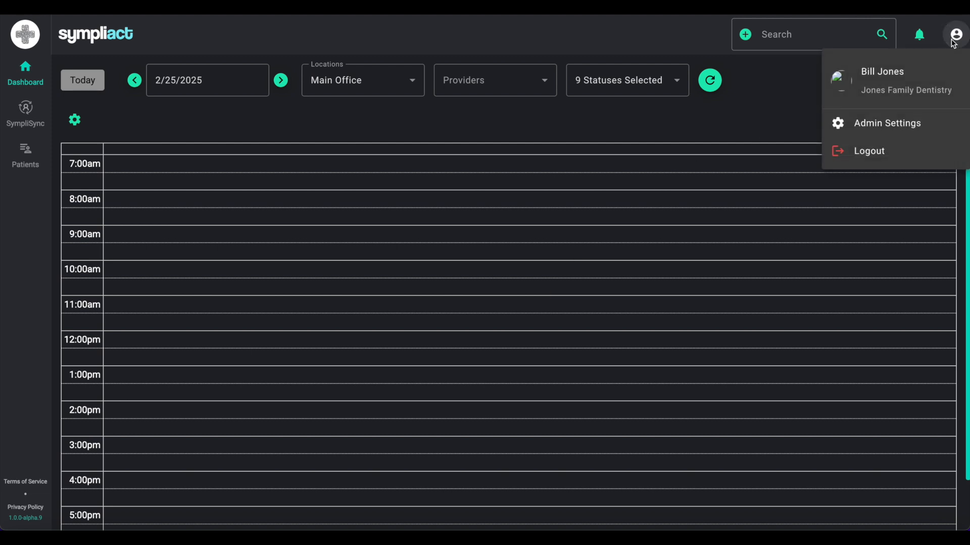
- Go to Admin Settings > Configuration > Appointment Settings and start a new anesthesia type
{"action": "left_click", "coordinate": [916, 123]}
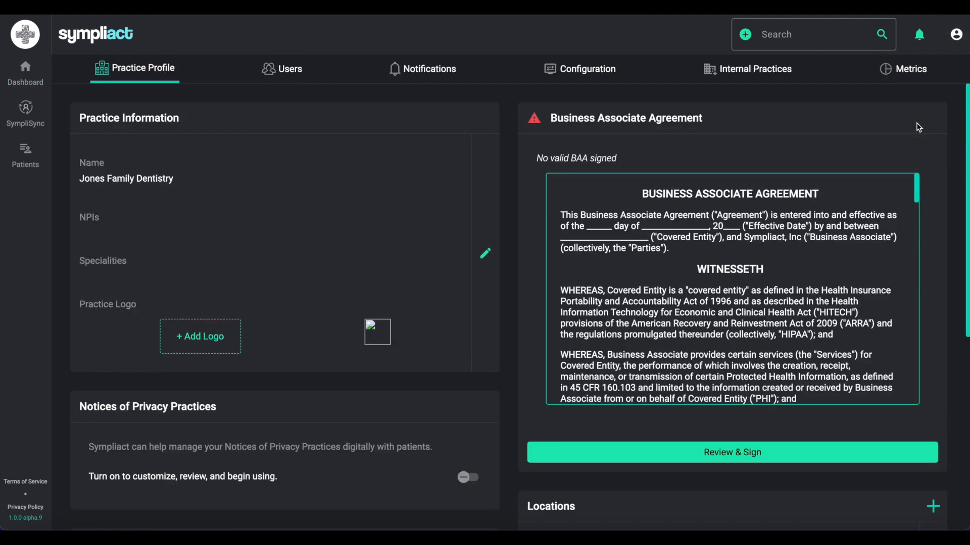
{"action": "left_click", "coordinate": [588, 77]}
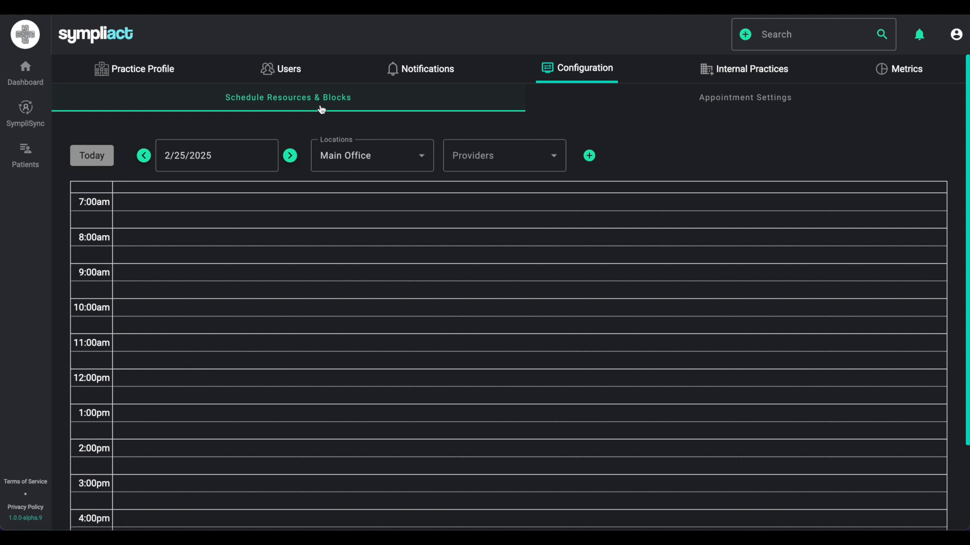
{"action": "left_click", "coordinate": [764, 100]}
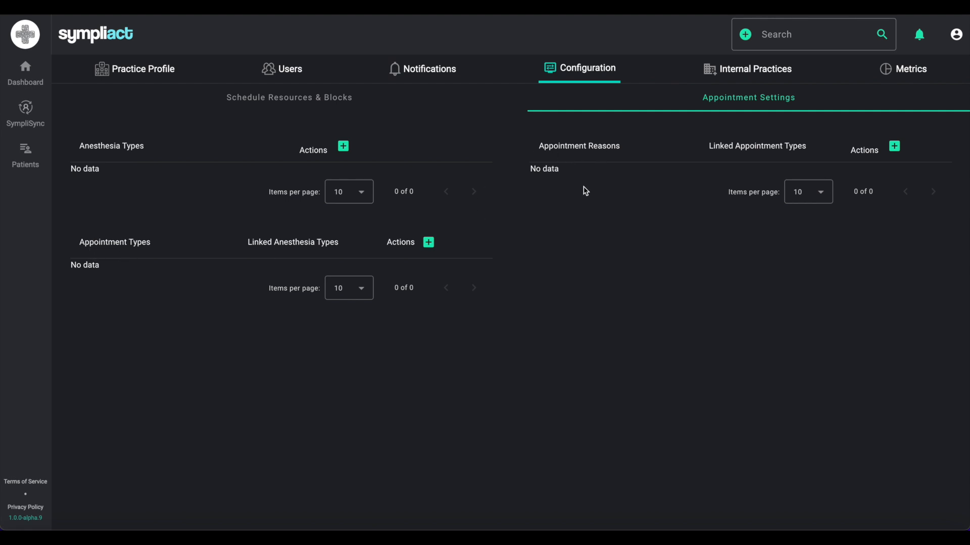
{"action": "left_click", "coordinate": [344, 148]}
- Submit 'Local anesthesia' and then 'Intravenous sedation' as anesthesia types
{"action": "left_click", "coordinate": [467, 265]}
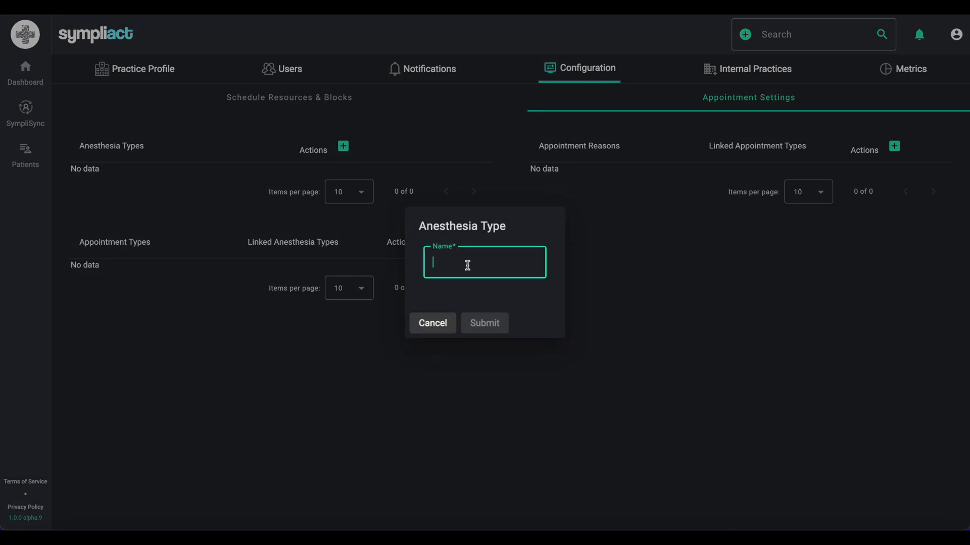
{"action": "type", "text": "Loca"}
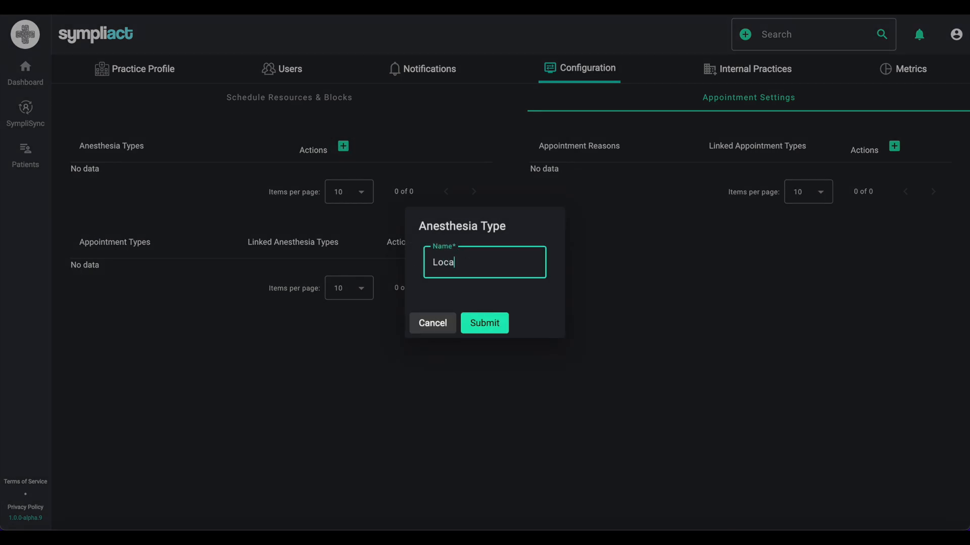
{"action": "type", "text": "l anesthesia"}
{"action": "left_click", "coordinate": [482, 323]}
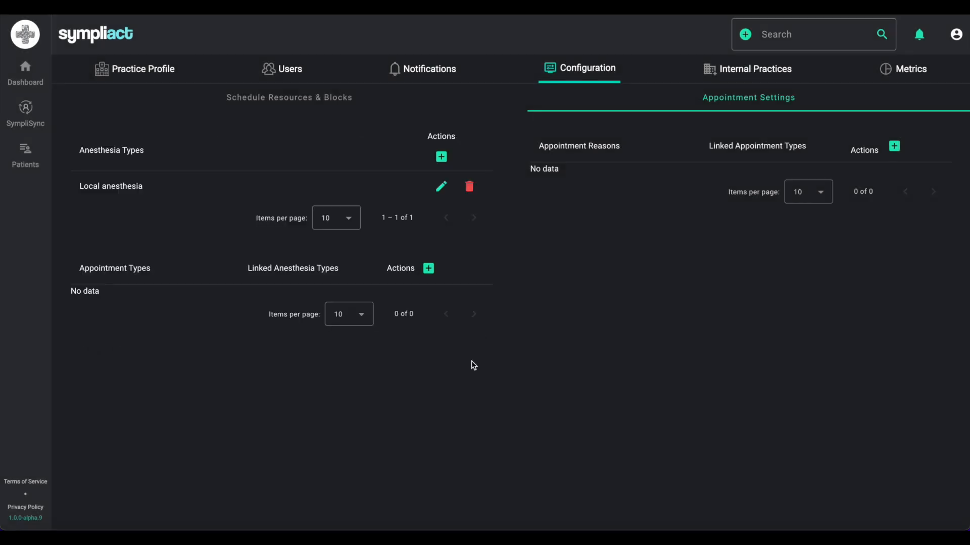
{"action": "left_click", "coordinate": [441, 157]}
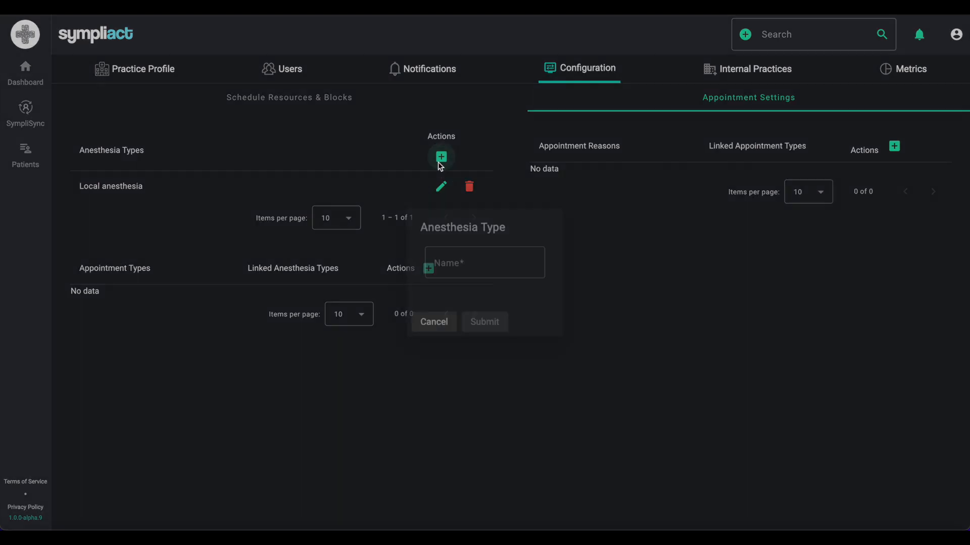
{"action": "left_click", "coordinate": [457, 263]}
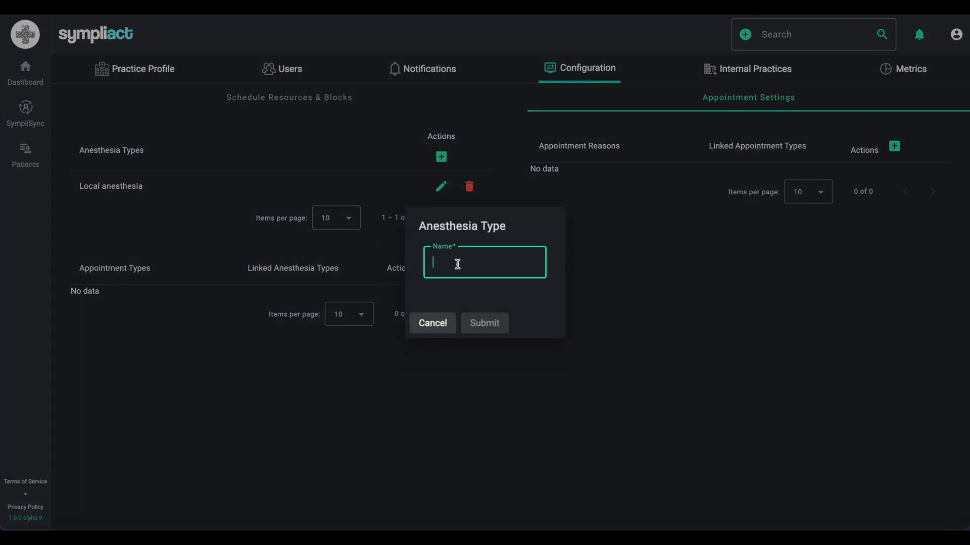
{"action": "type", "text": "Intravenous sedation"}
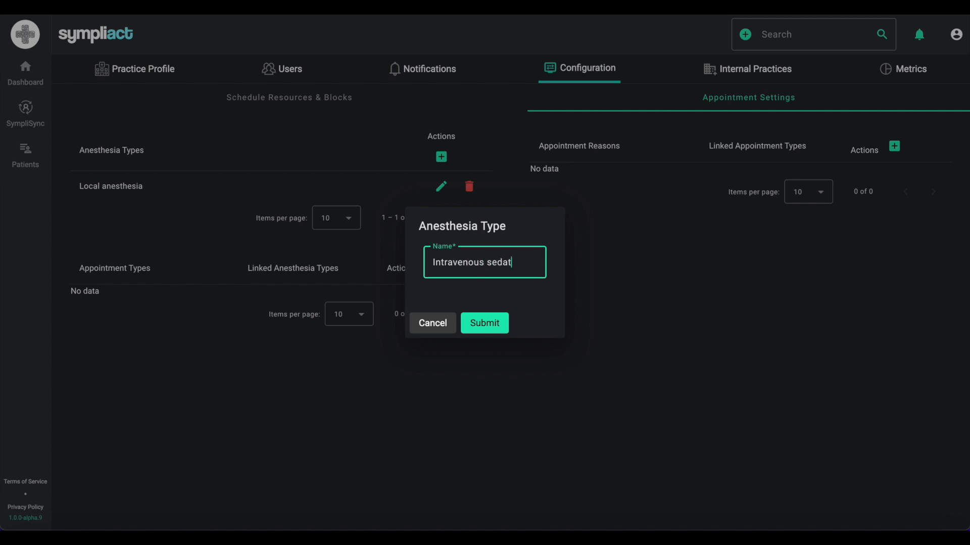
{"action": "left_click", "coordinate": [488, 329]}
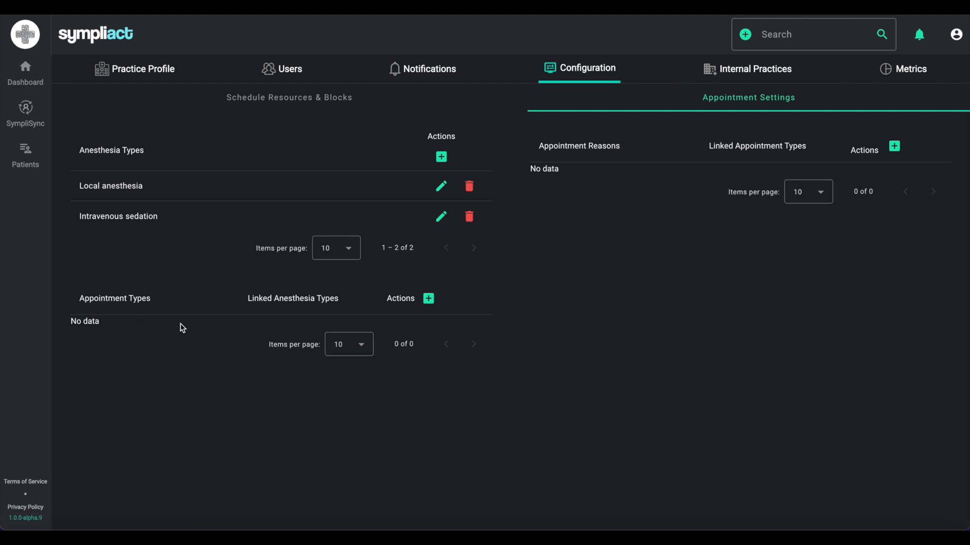
- Create the 'Consultation' appointment type in purple with Anesthesias left empty
{"action": "left_click", "coordinate": [428, 299]}
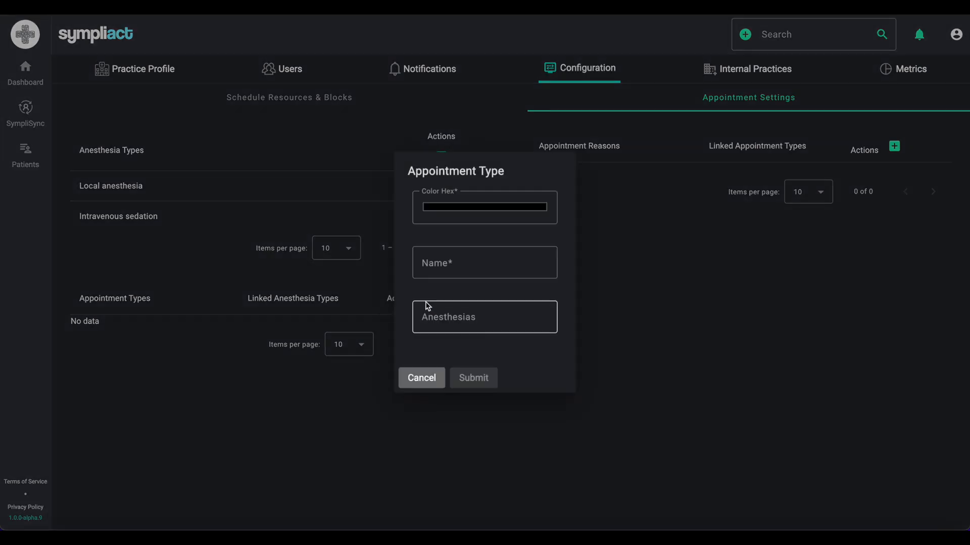
{"action": "left_click", "coordinate": [460, 261]}
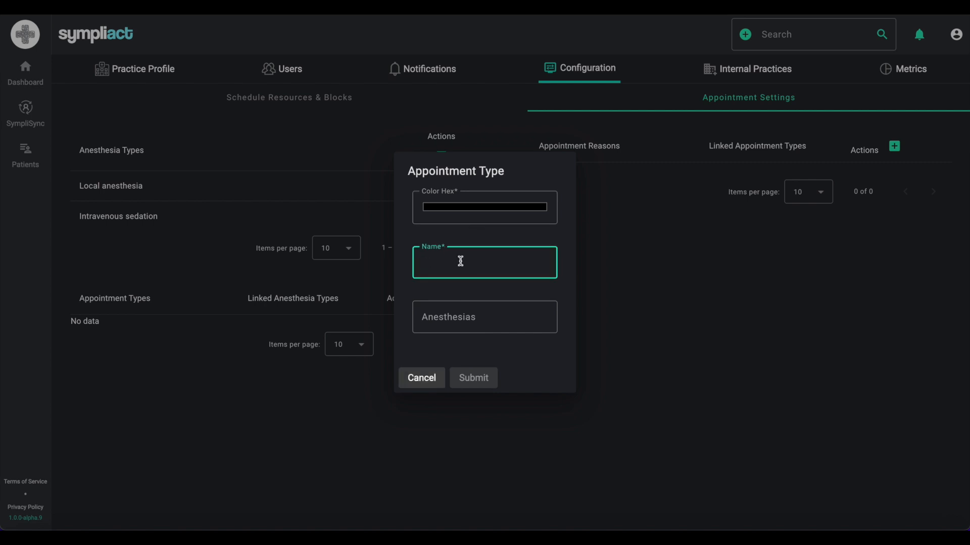
{"action": "type", "text": "Consultation"}
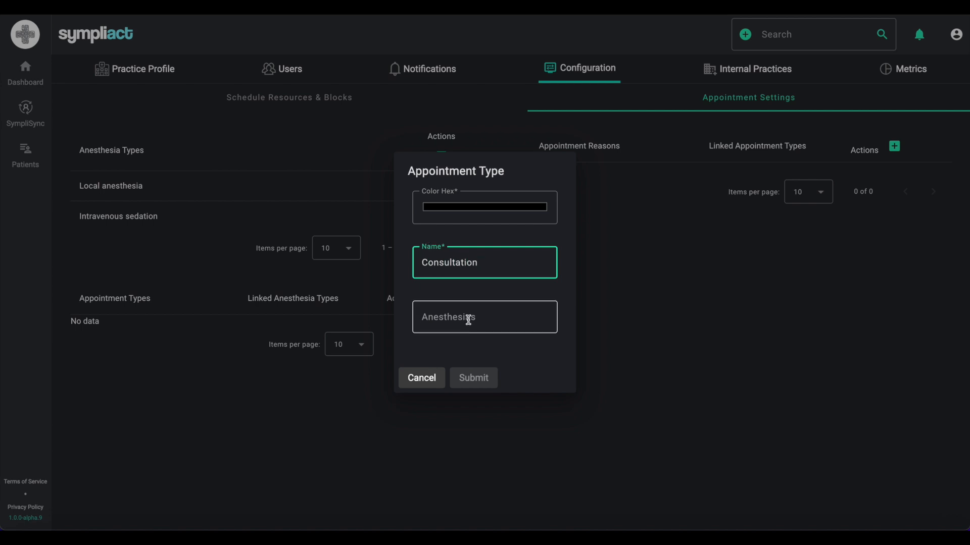
{"action": "left_click", "coordinate": [487, 210]}
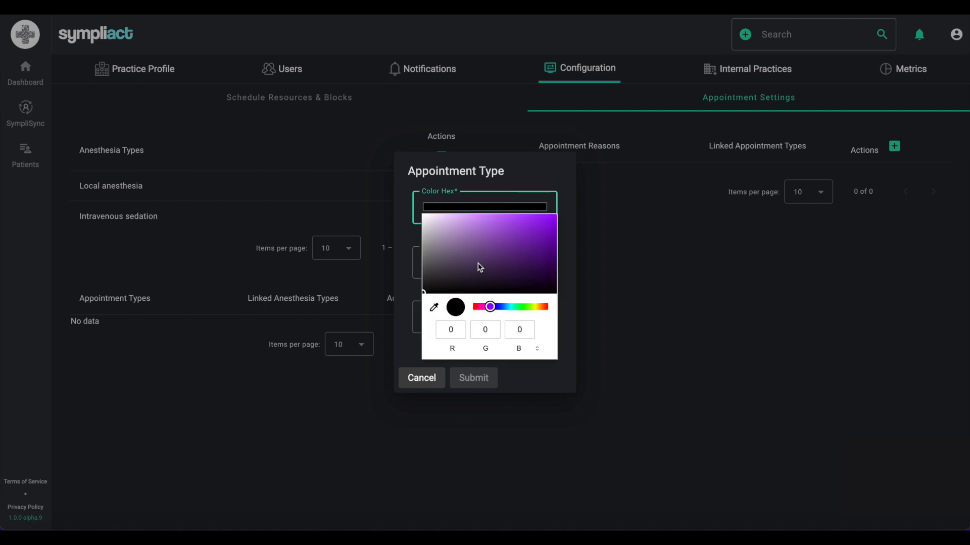
{"action": "left_click", "coordinate": [513, 229]}
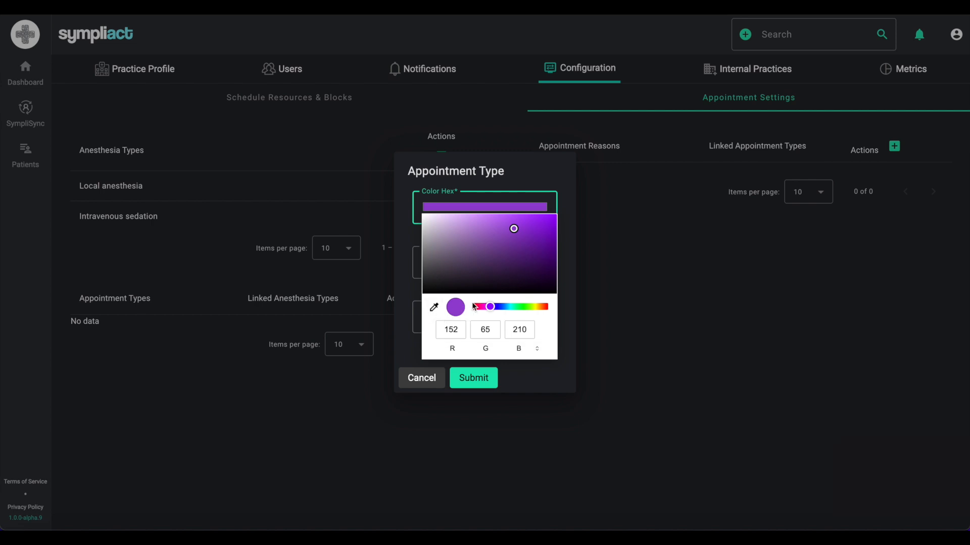
{"action": "left_click", "coordinate": [412, 274]}
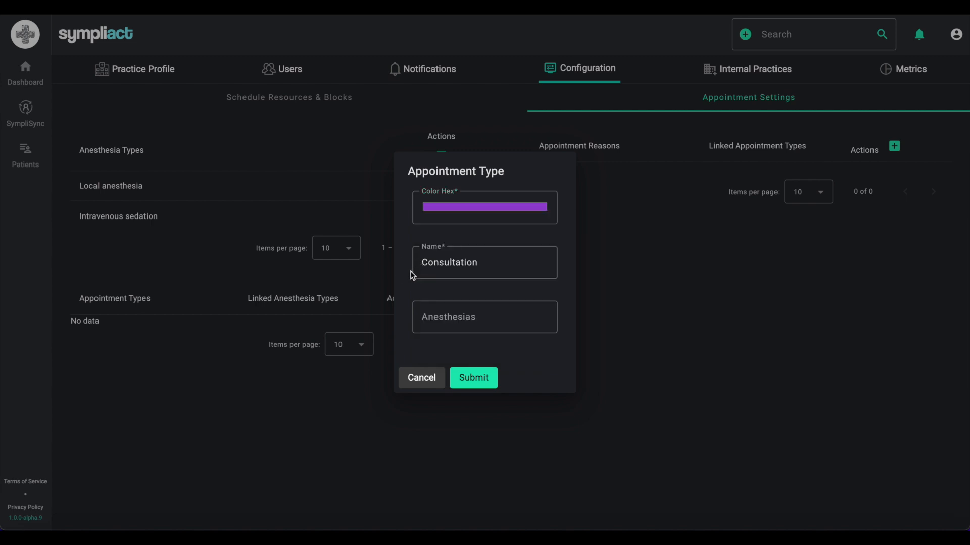
{"action": "left_click", "coordinate": [478, 320]}
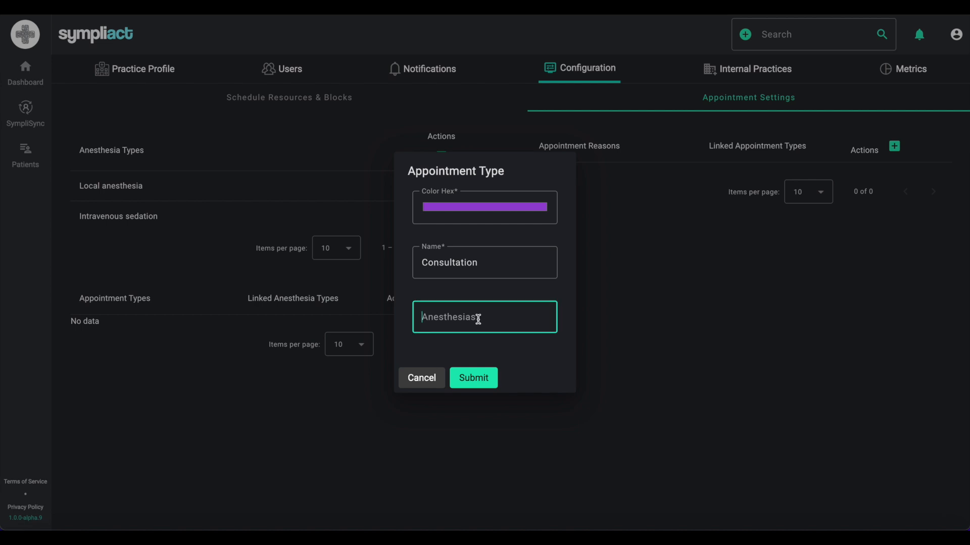
{"action": "type", "text": "local"}
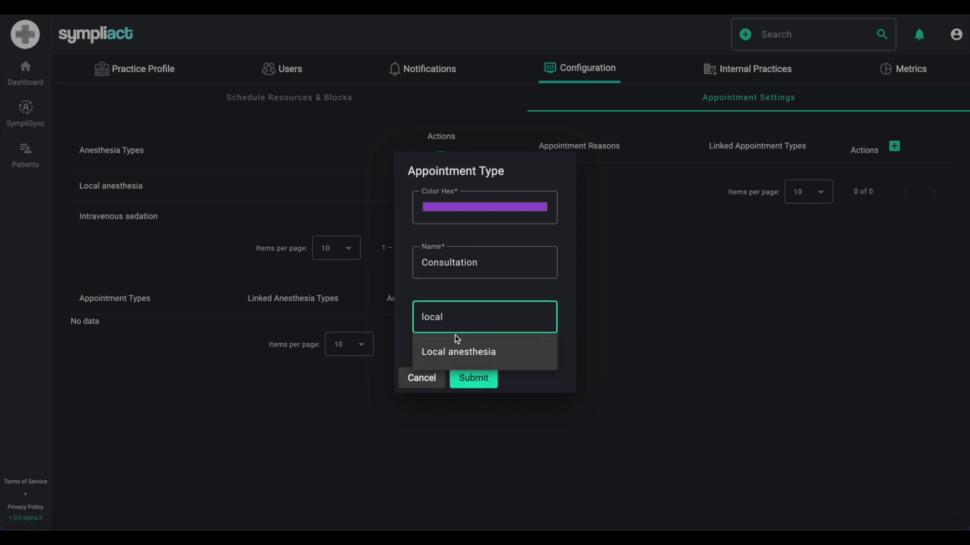
{"action": "key", "text": "BackSpace"}
{"action": "key", "text": "BackSpace"}
{"action": "key", "text": "BackSpace"}
{"action": "key", "text": "BackSpace"}
{"action": "key", "text": "BackSpace"}
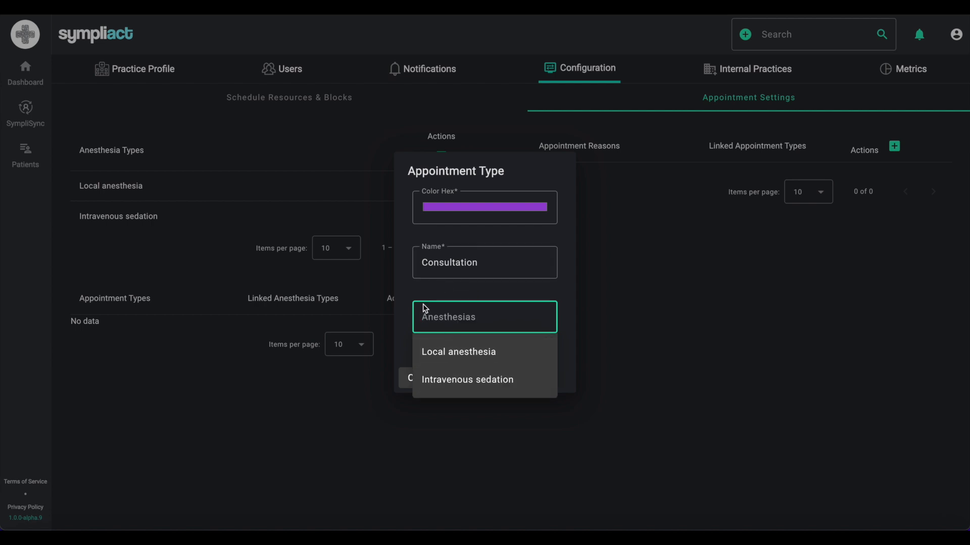
{"action": "left_click", "coordinate": [425, 297]}
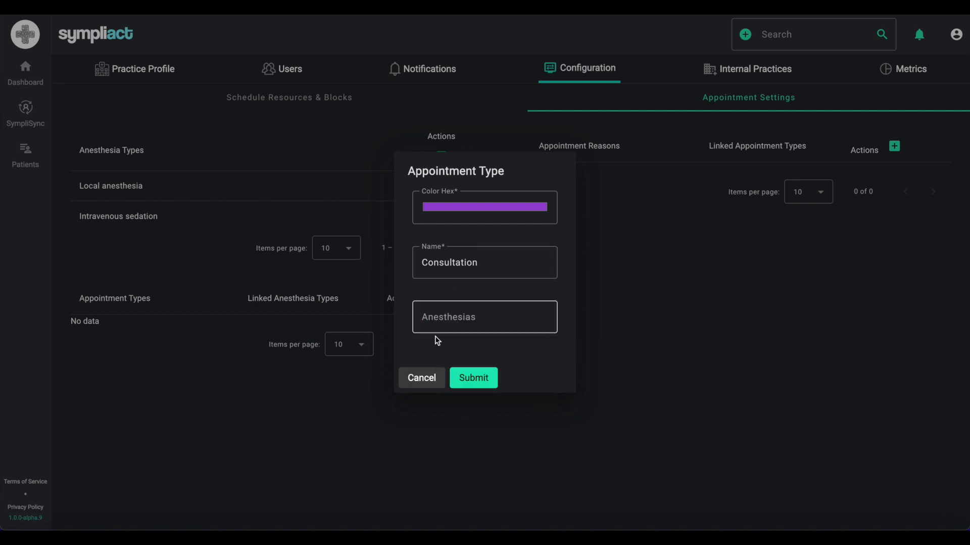
{"action": "left_click", "coordinate": [472, 381]}
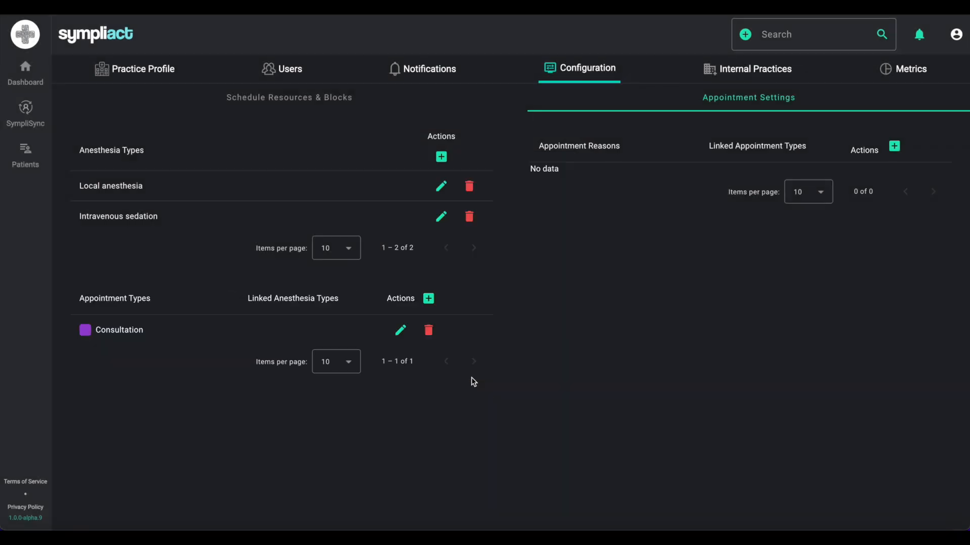
- Start a new appointment type named 'Surgery' with a green colour
{"action": "left_click", "coordinate": [429, 298]}
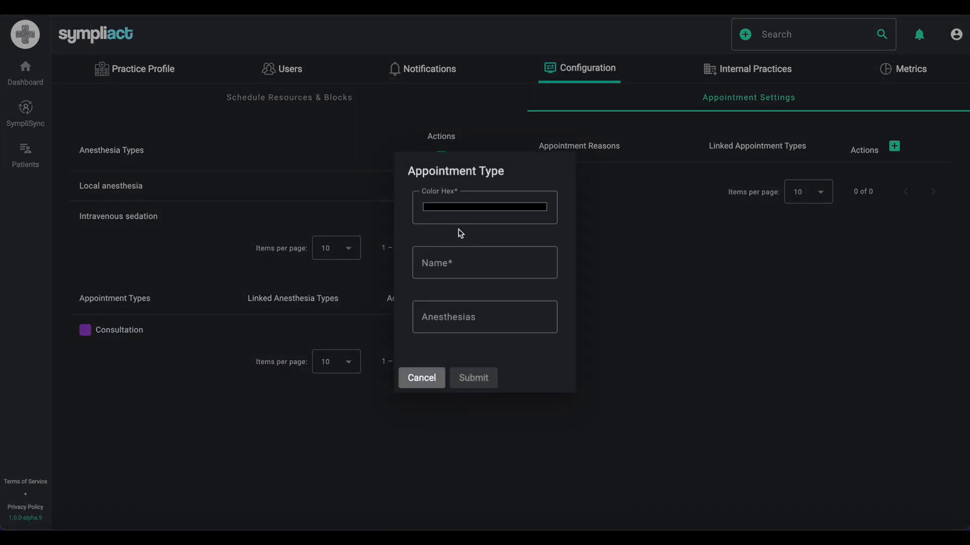
{"action": "left_click", "coordinate": [461, 212]}
{"action": "left_click", "coordinate": [509, 307]}
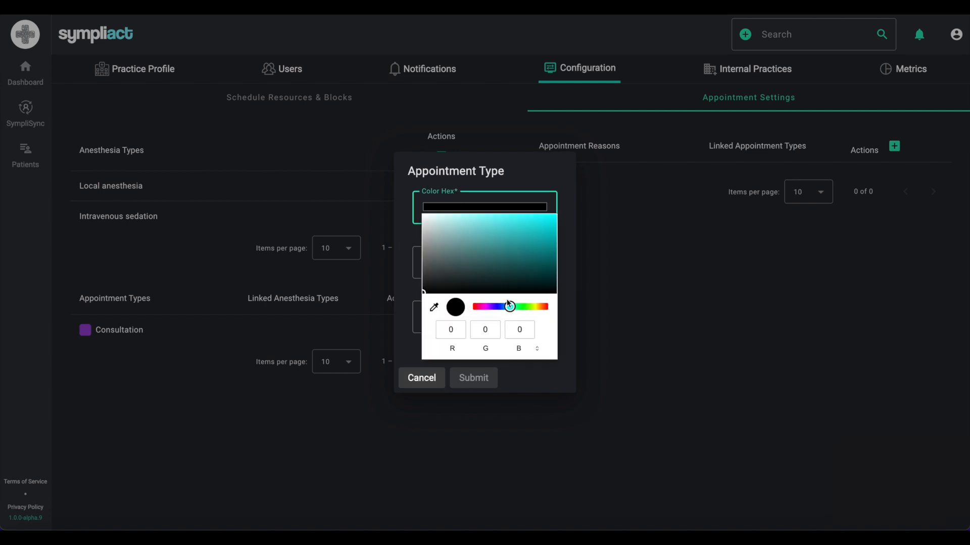
{"action": "left_click", "coordinate": [531, 307]}
{"action": "left_click", "coordinate": [524, 227]}
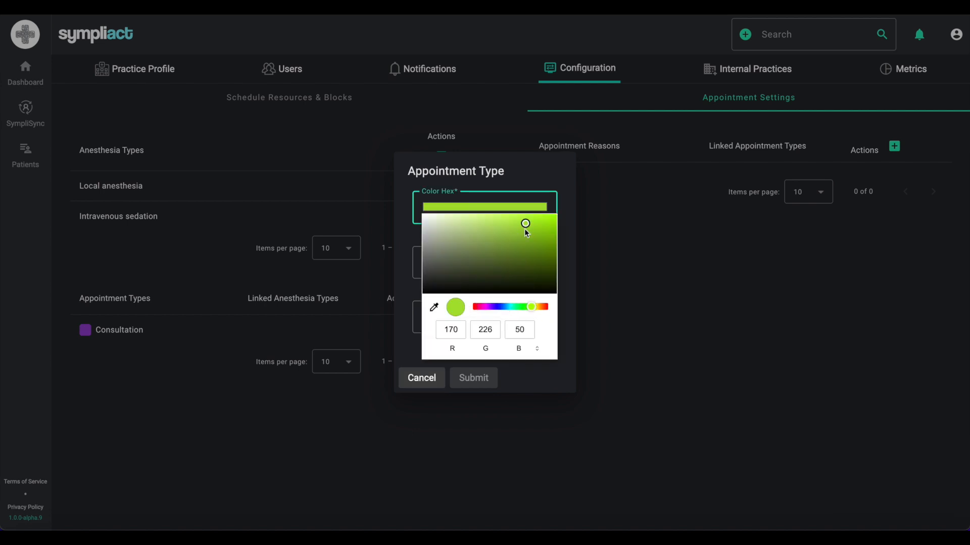
{"action": "left_click", "coordinate": [413, 301]}
{"action": "left_click", "coordinate": [441, 270]}
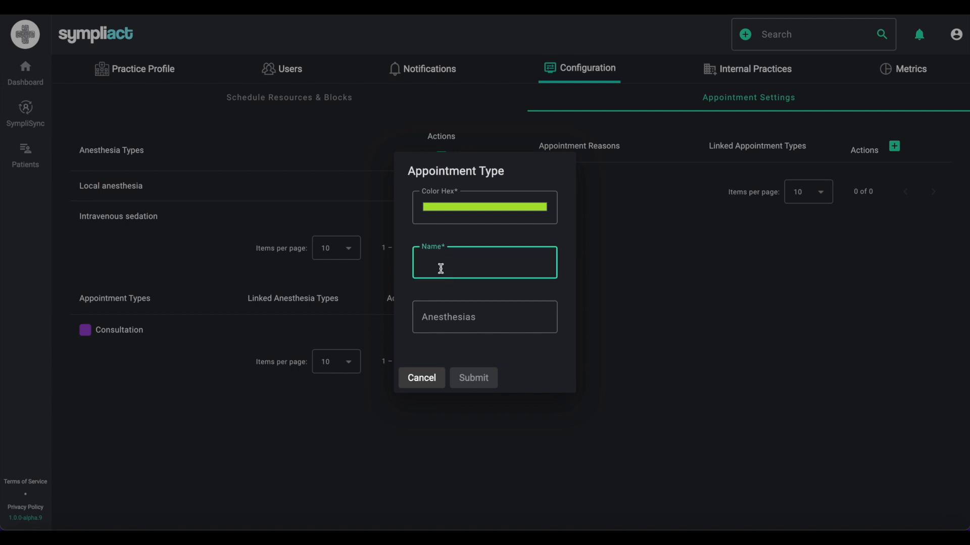
{"action": "type", "text": "Surgery"}
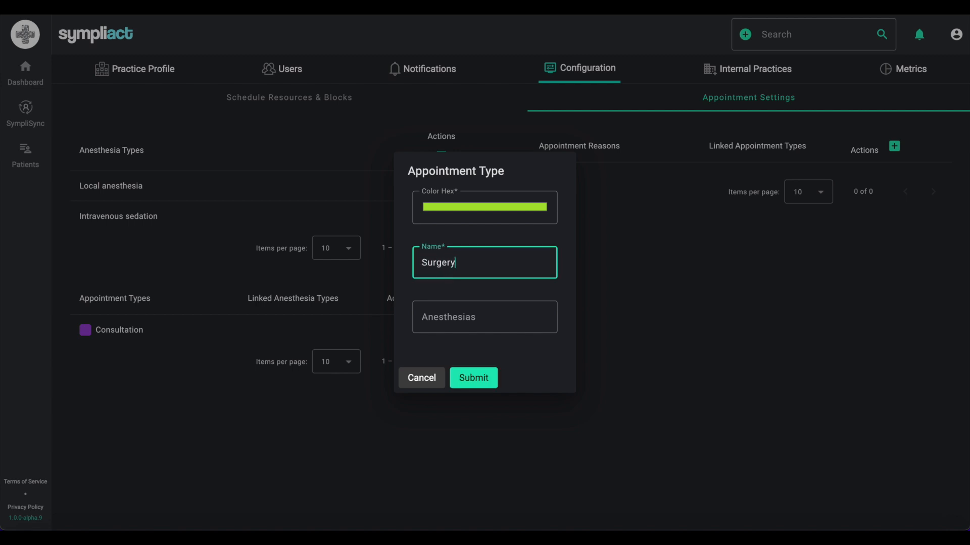
- Link Local anesthesia and Intravenous sedation to Surgery and submit it
{"action": "left_click", "coordinate": [453, 327]}
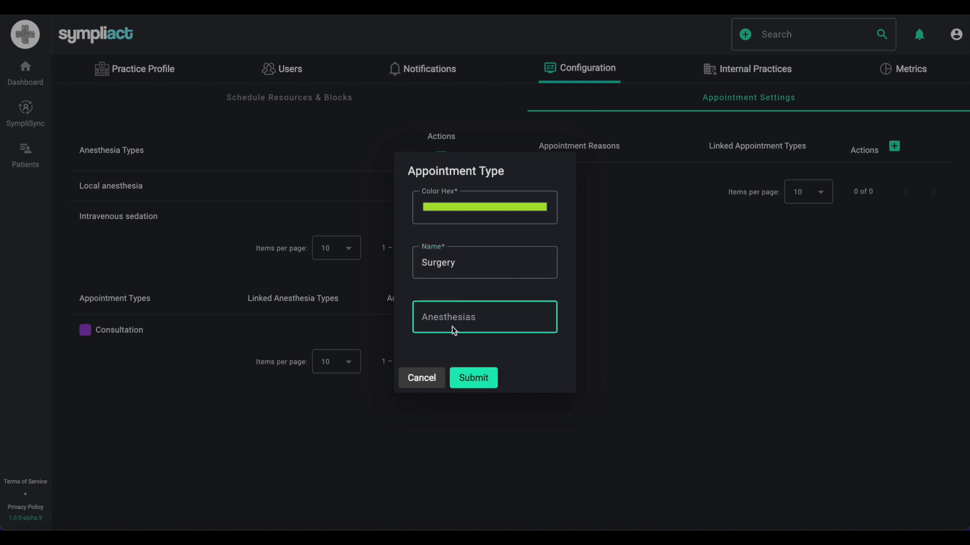
{"action": "type", "text": "local"}
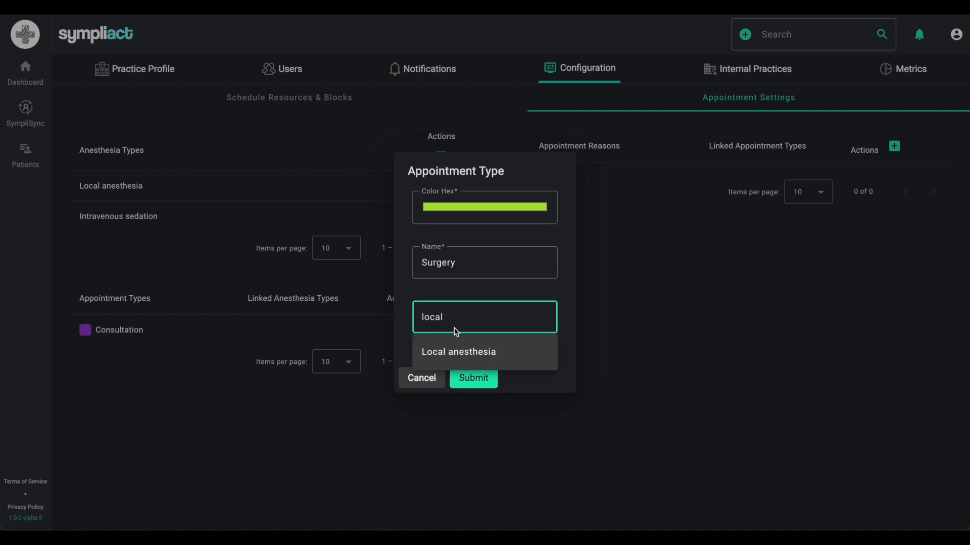
{"action": "left_click", "coordinate": [463, 354]}
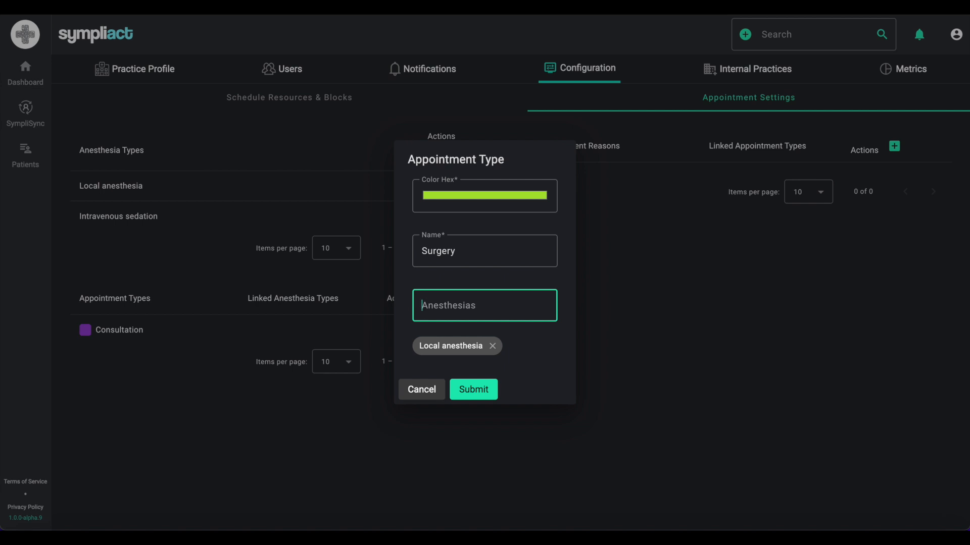
{"action": "type", "text": "Intravenous"}
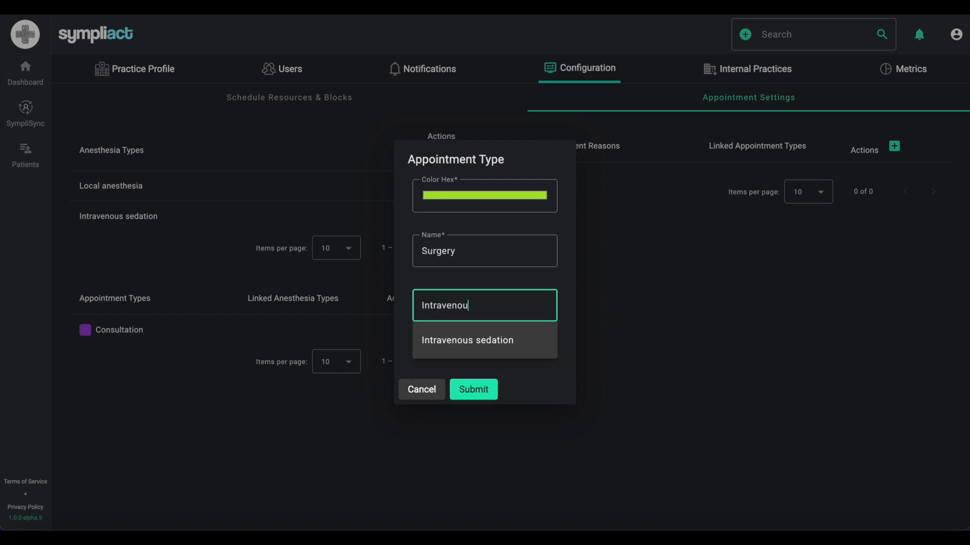
{"action": "left_click", "coordinate": [525, 338]}
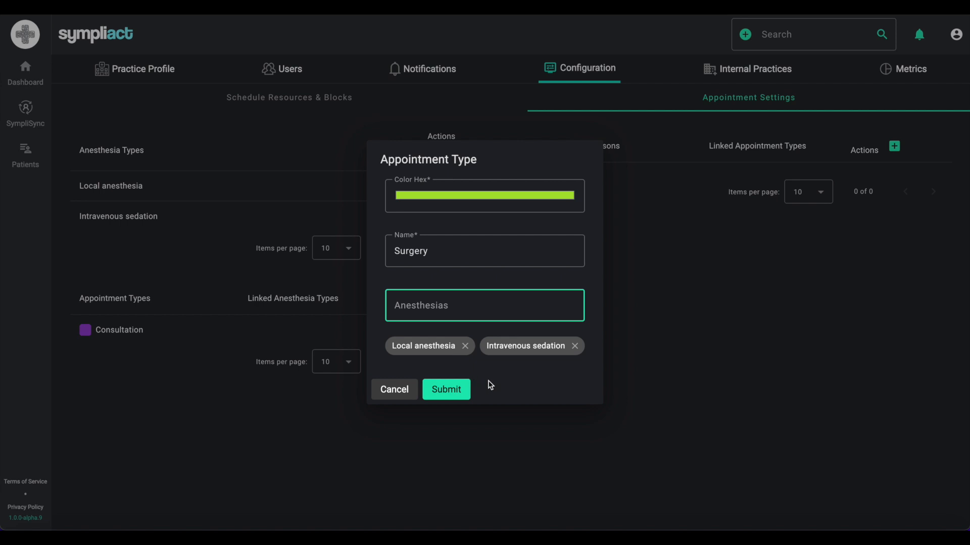
{"action": "left_click", "coordinate": [455, 389]}
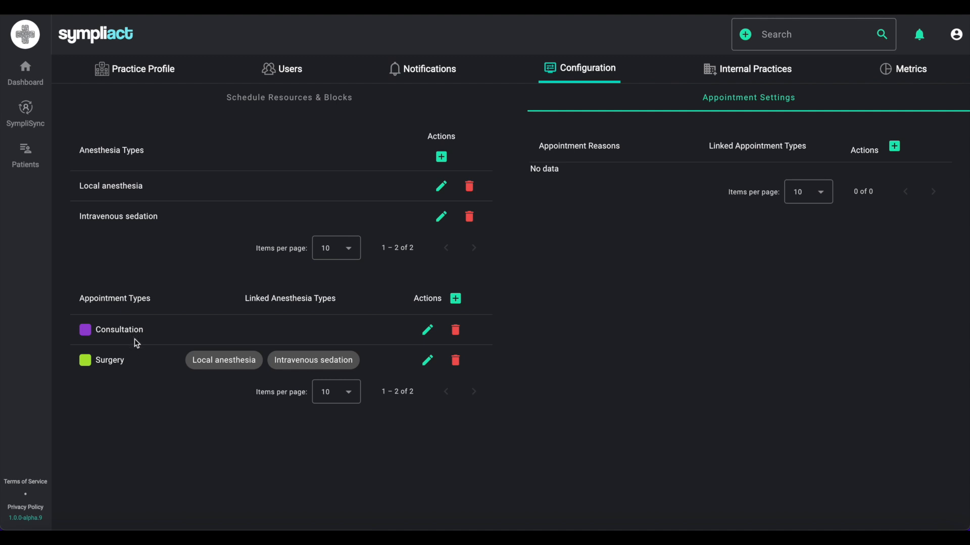
- Create the 'Wisdom teeth' reason with Consultation and Surgery, then open a new reason form
{"action": "left_click", "coordinate": [893, 147]}
{"action": "left_click", "coordinate": [513, 241]}
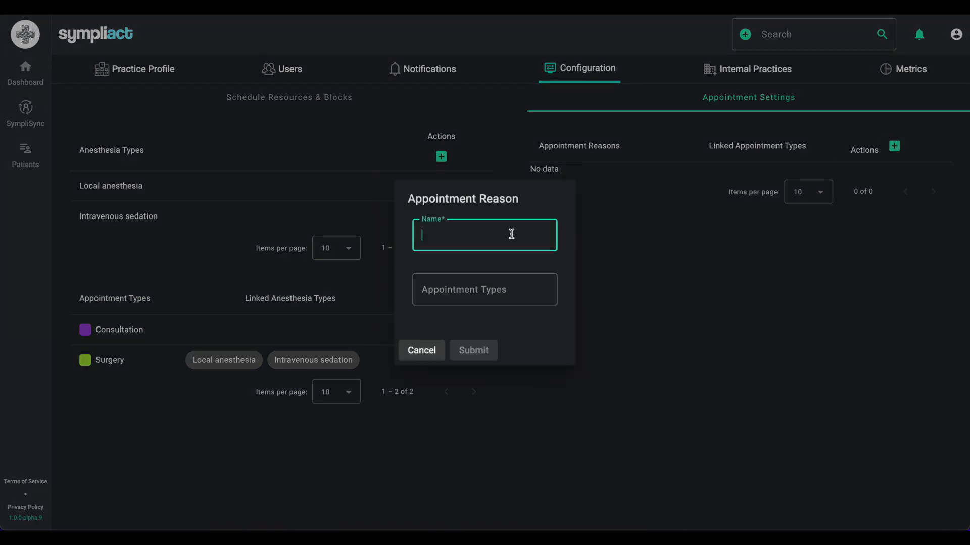
{"action": "type", "text": "isdom teeth"}
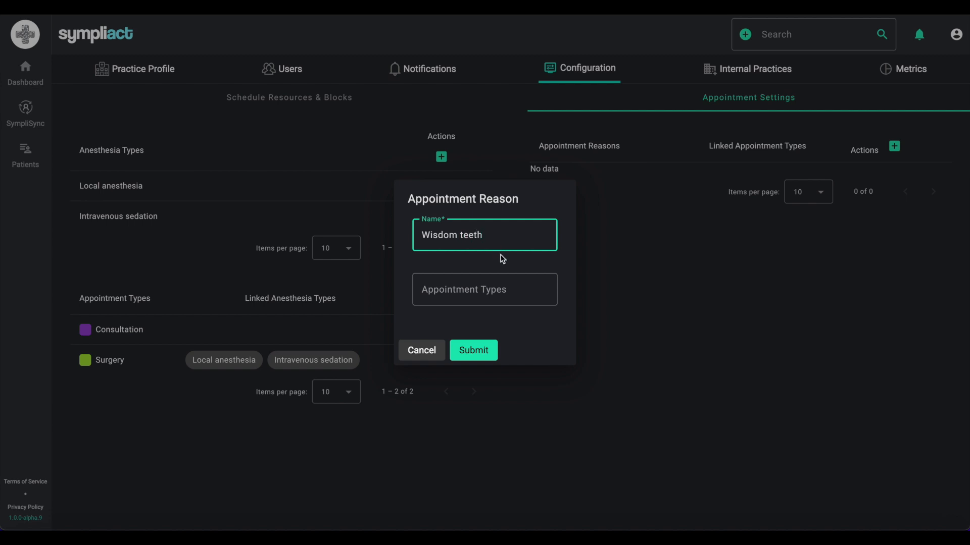
{"action": "left_click", "coordinate": [494, 289]}
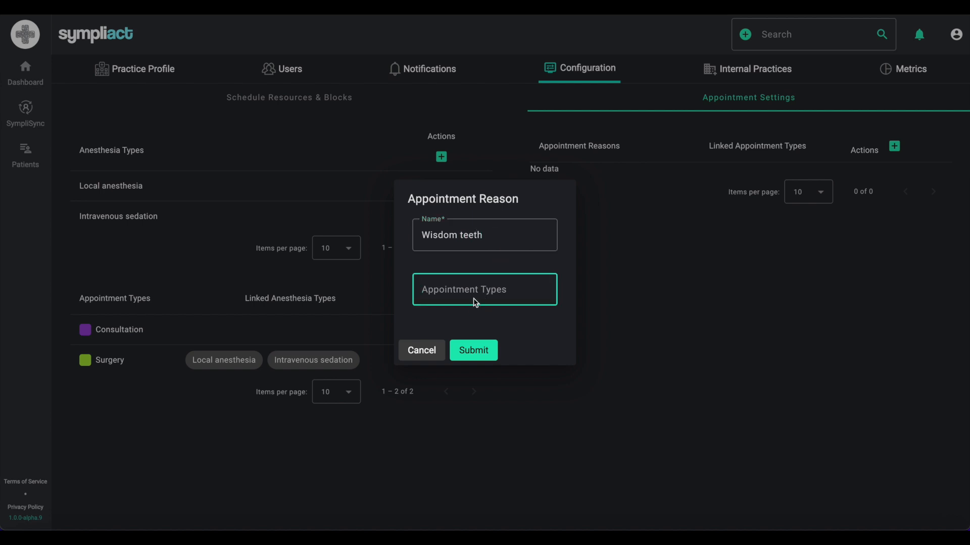
{"action": "type", "text": "consu"}
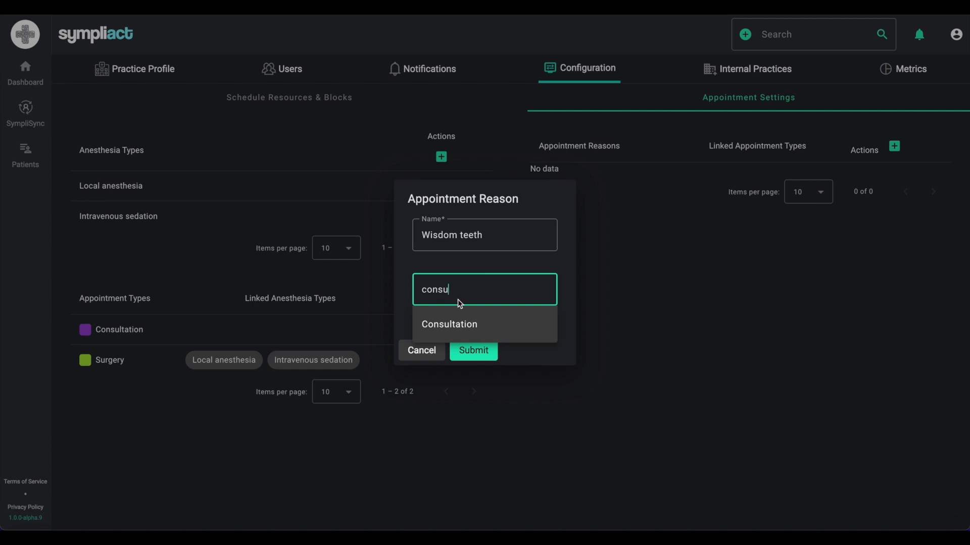
{"action": "left_click", "coordinate": [454, 325]}
{"action": "type", "text": "surgery"}
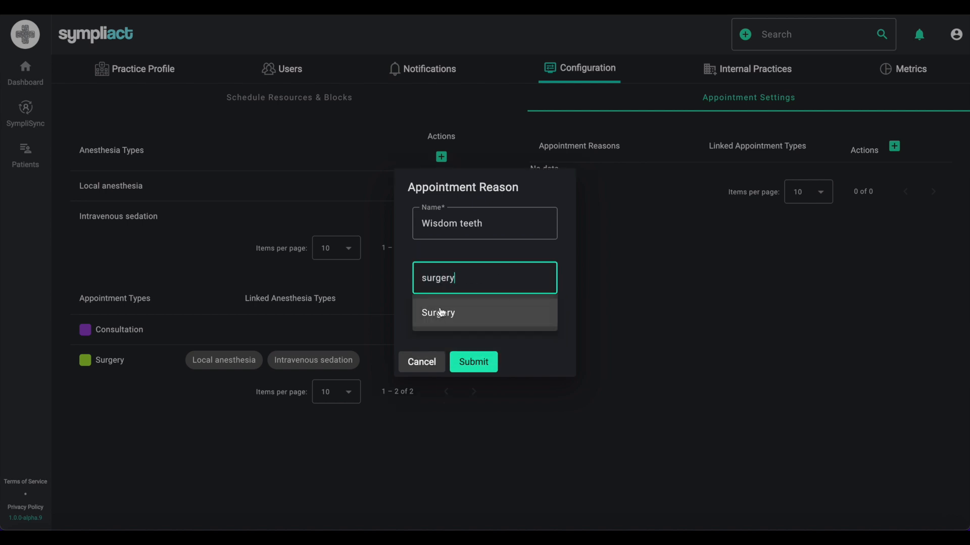
{"action": "left_click", "coordinate": [439, 312]}
{"action": "left_click", "coordinate": [471, 361]}
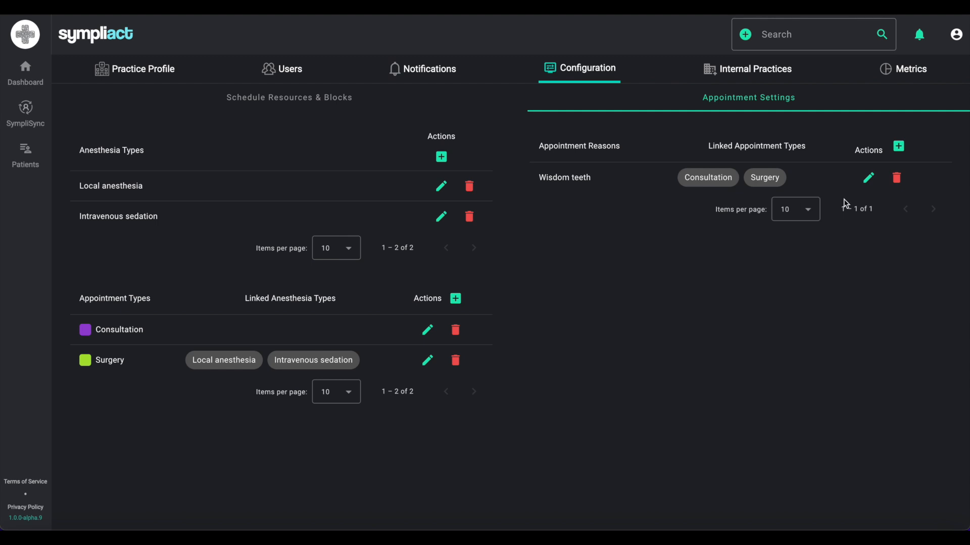
{"action": "left_click", "coordinate": [899, 146]}
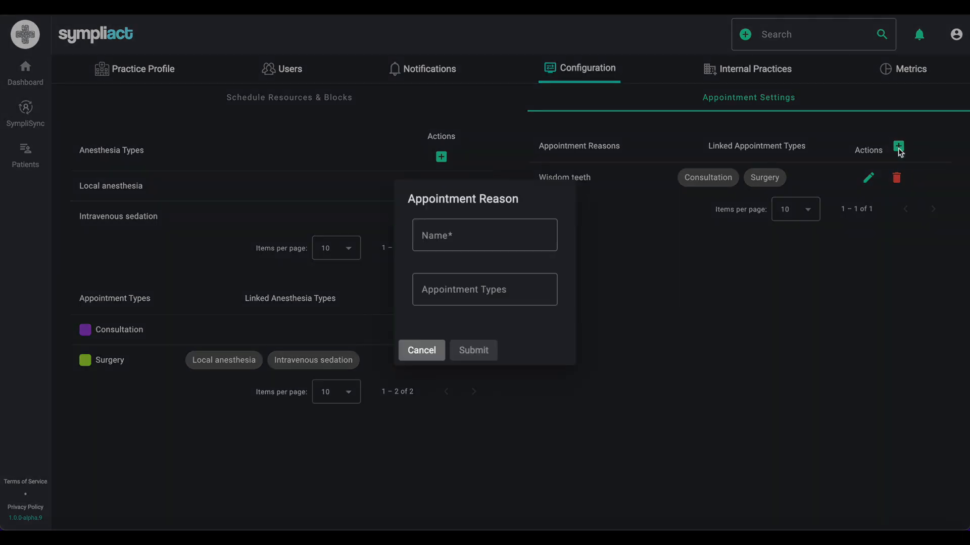
- Name the reason 'Implant', link Consultation and Surgery, and submit it
{"action": "left_click", "coordinate": [519, 233]}
{"action": "type", "text": "Implant"}
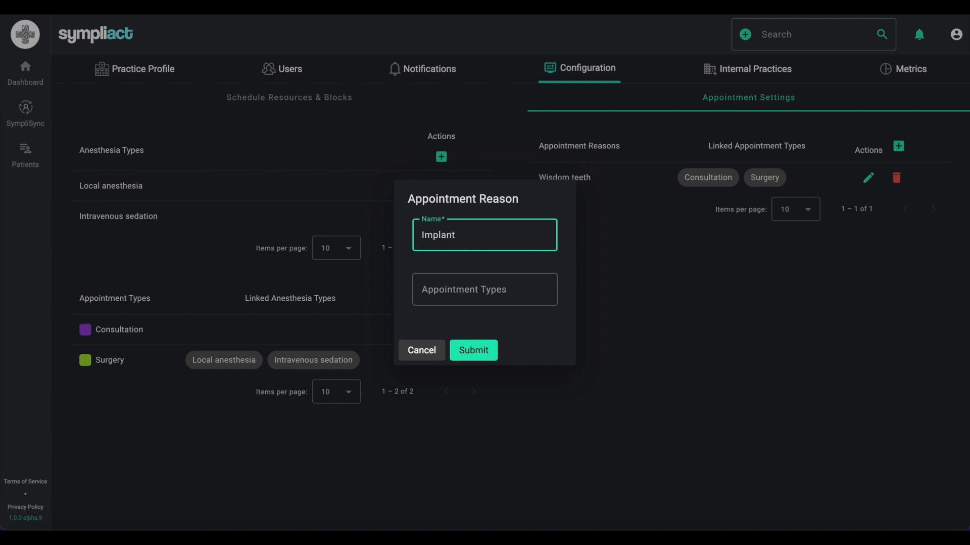
{"action": "left_click", "coordinate": [466, 289]}
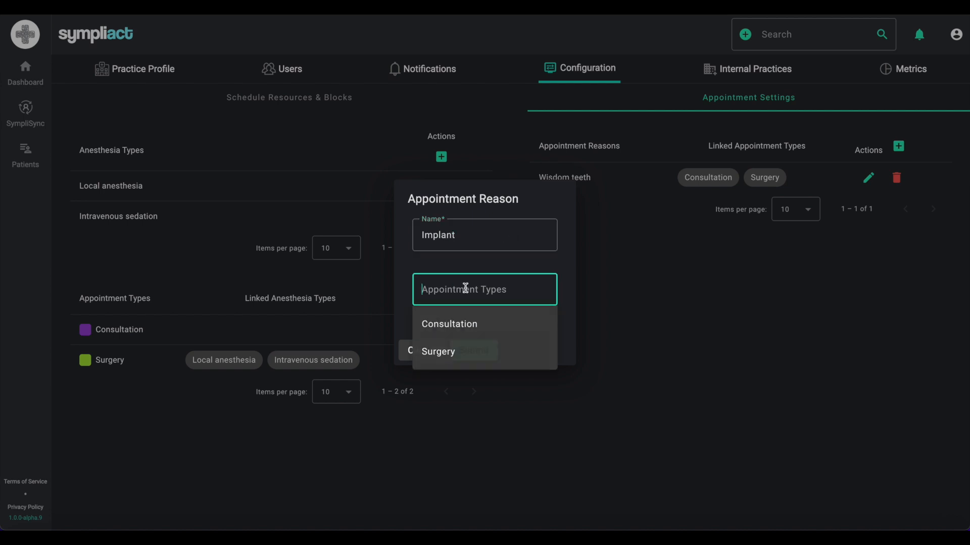
{"action": "left_click", "coordinate": [453, 329]}
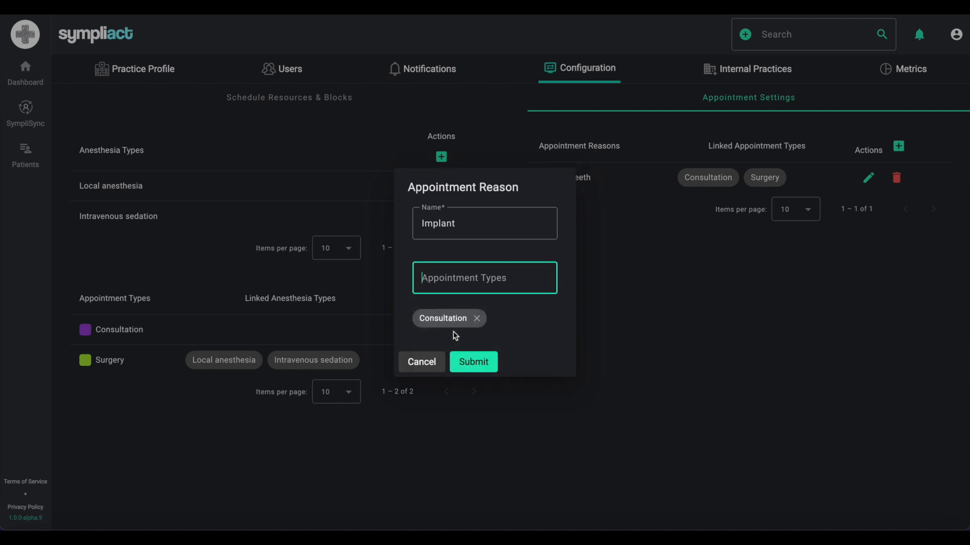
{"action": "left_click", "coordinate": [486, 279]}
{"action": "type", "text": "surgery"}
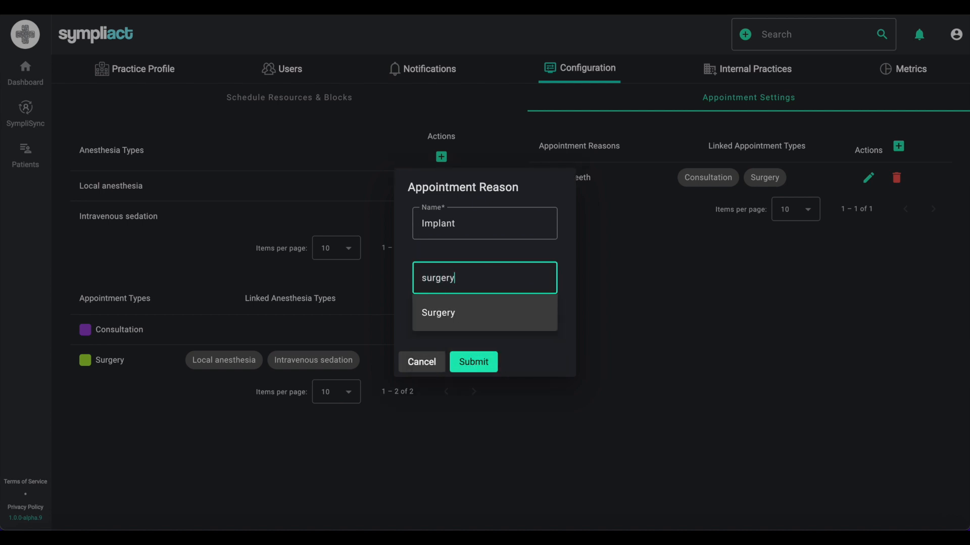
{"action": "left_click", "coordinate": [457, 312]}
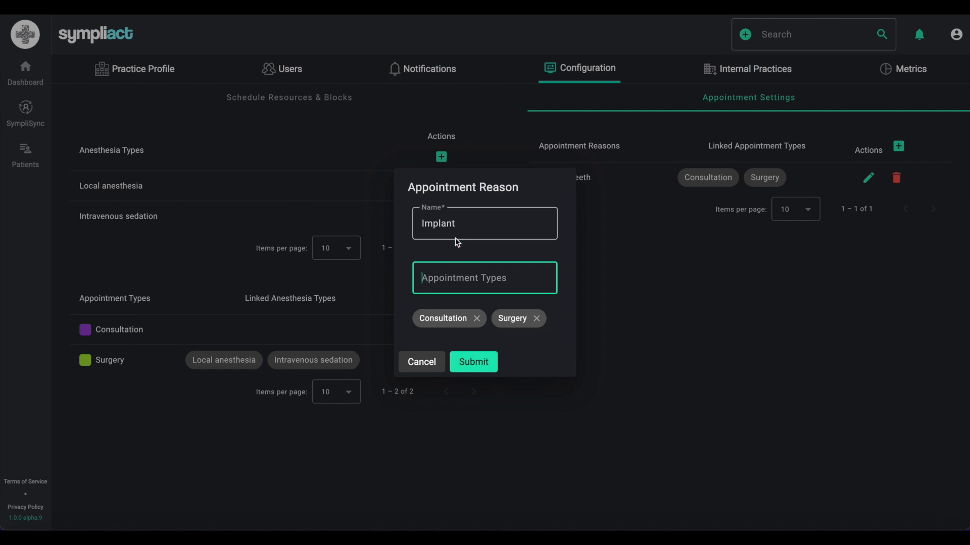
{"action": "left_click", "coordinate": [478, 367]}
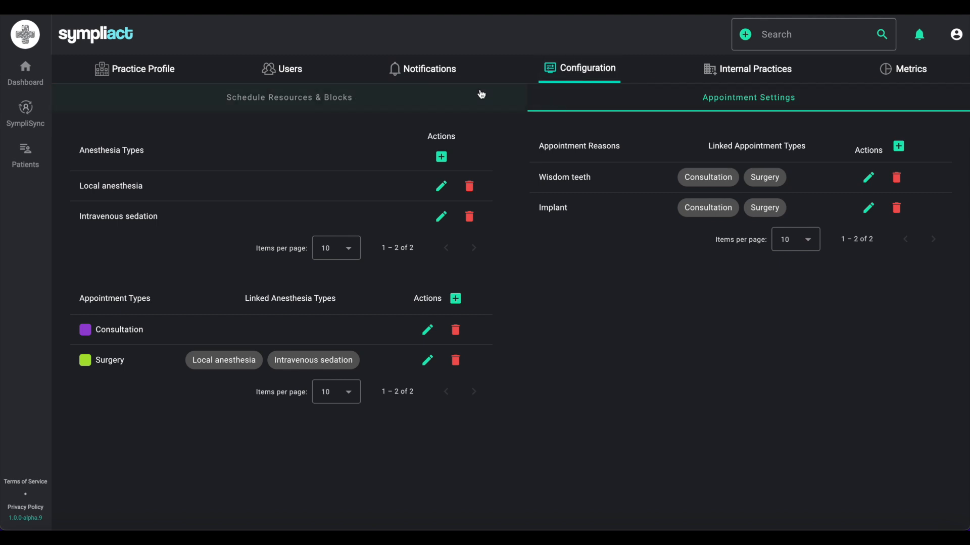
- Switch to Schedule Resources & Blocks and try out the add-resource options
{"action": "left_click", "coordinate": [453, 97]}
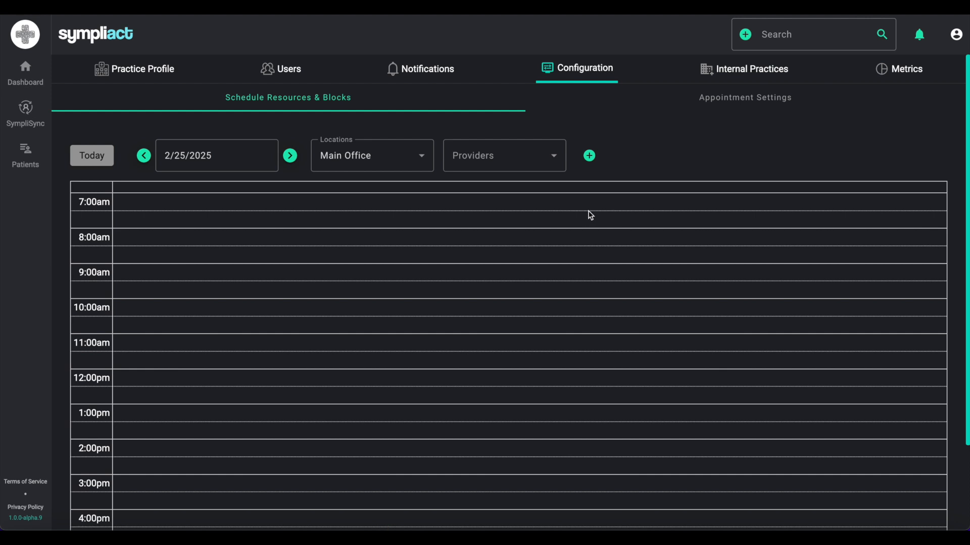
{"action": "left_click", "coordinate": [589, 157]}
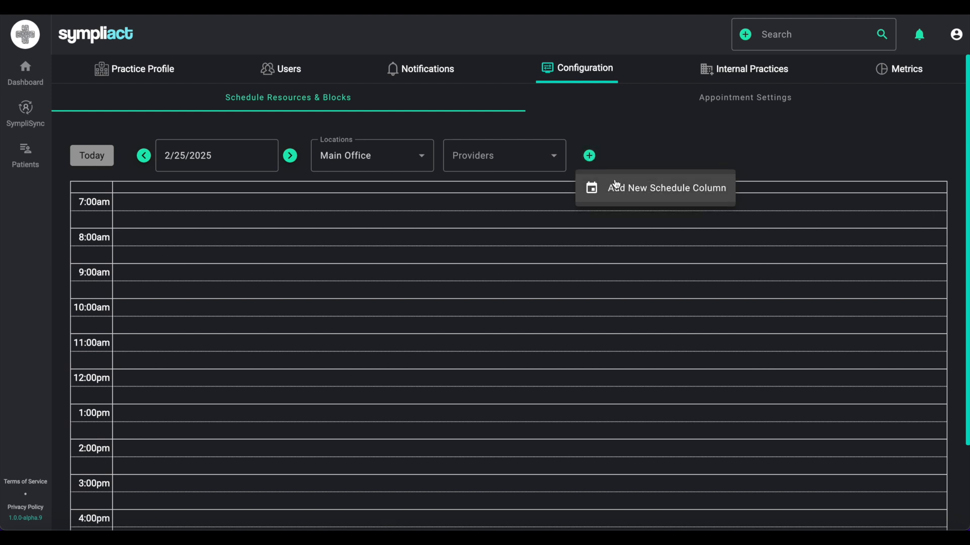
{"action": "left_click", "coordinate": [628, 191]}
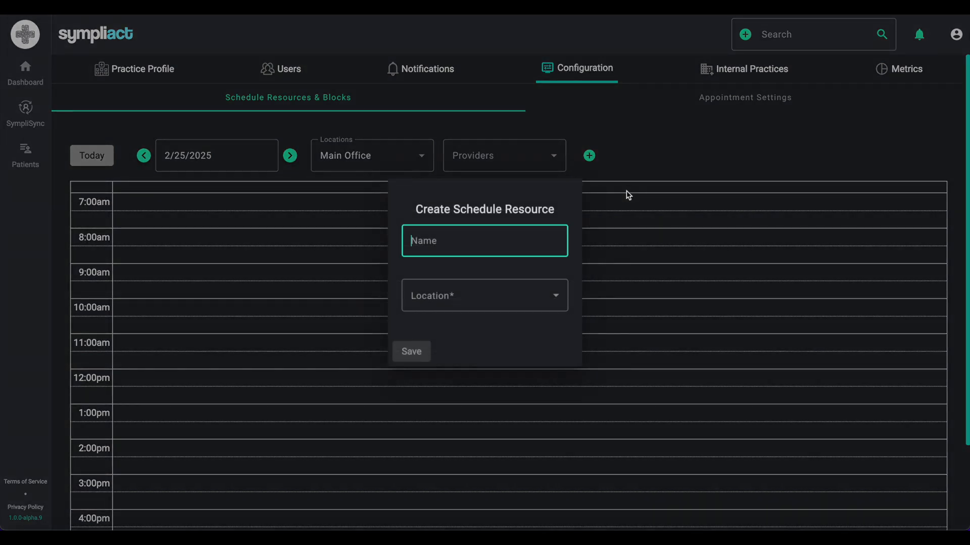
{"action": "left_click", "coordinate": [669, 171]}
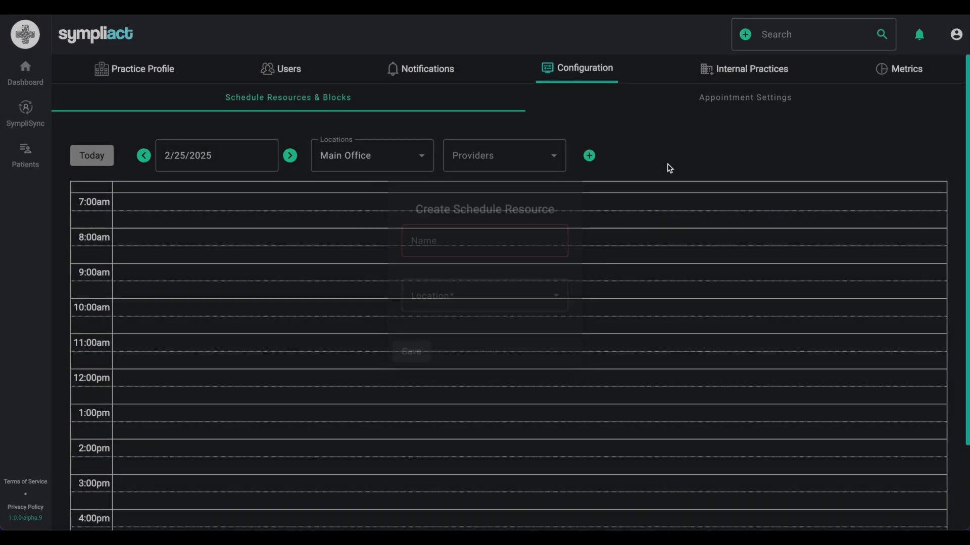
{"action": "left_click", "coordinate": [953, 46]}
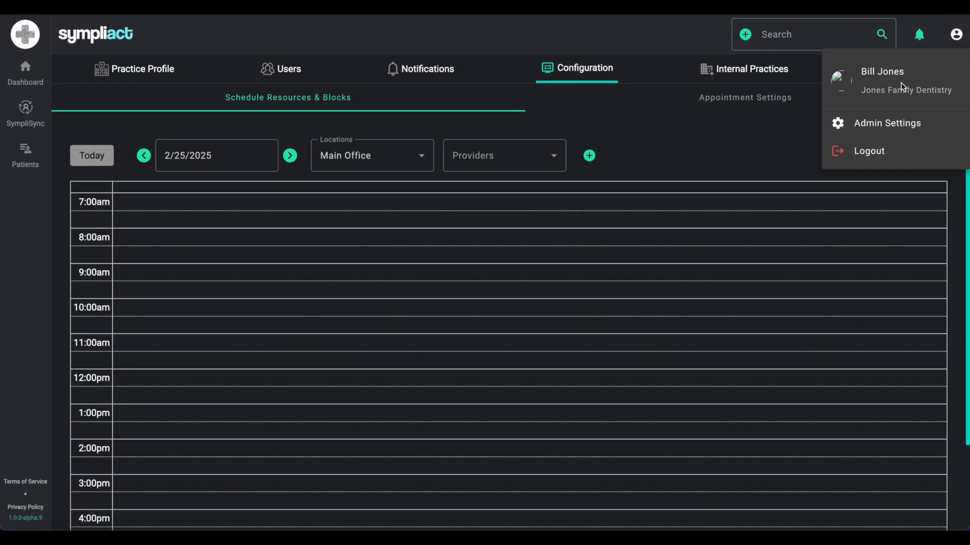
{"action": "left_click", "coordinate": [690, 155]}
{"action": "left_click", "coordinate": [588, 156]}
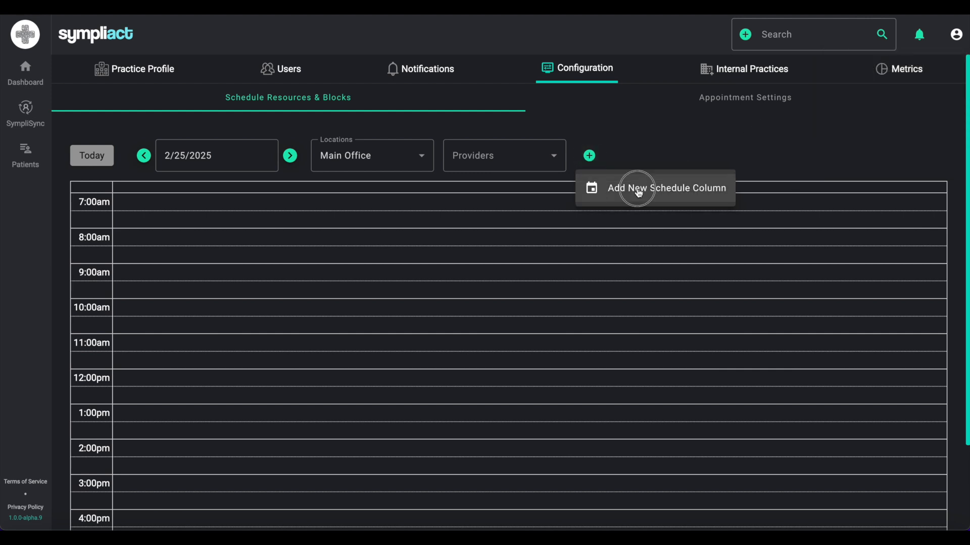
{"action": "left_click", "coordinate": [639, 191]}
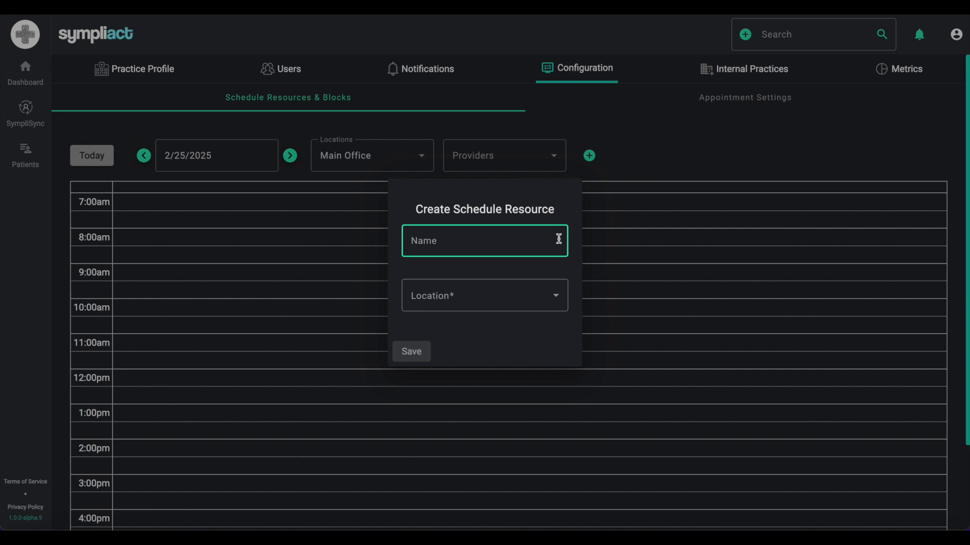
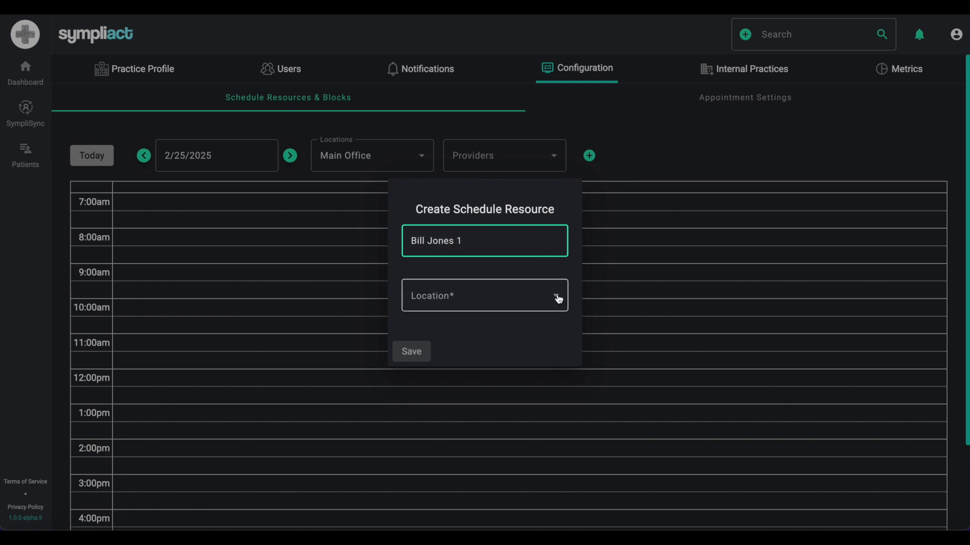
{"action": "left_click", "coordinate": [558, 299]}
{"action": "left_click", "coordinate": [466, 332]}
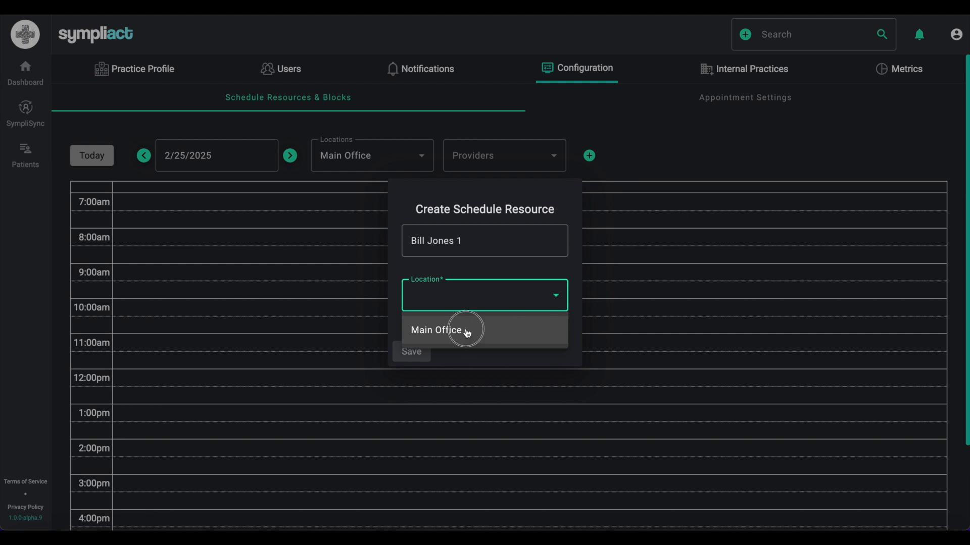
{"action": "left_click", "coordinate": [413, 353]}
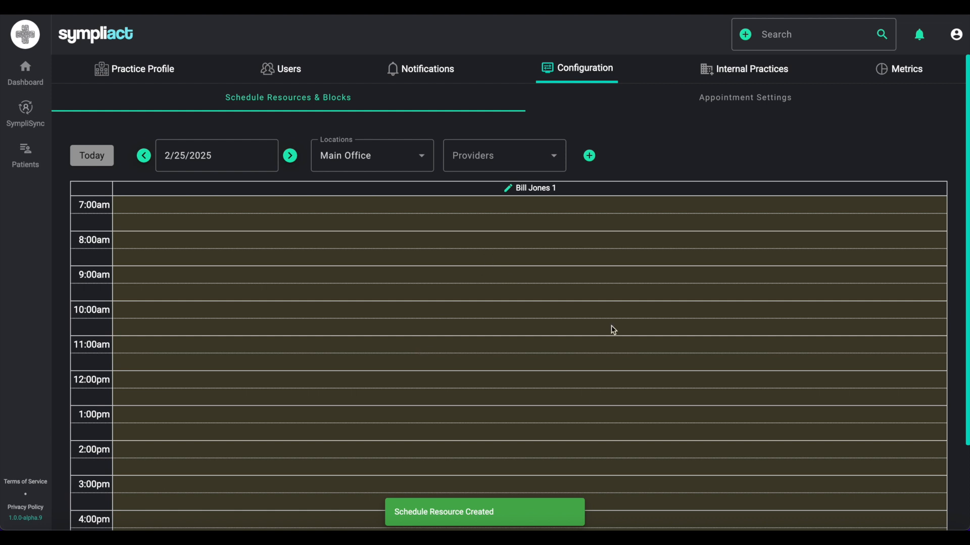
{"action": "left_click", "coordinate": [589, 155]}
{"action": "left_click", "coordinate": [619, 188]}
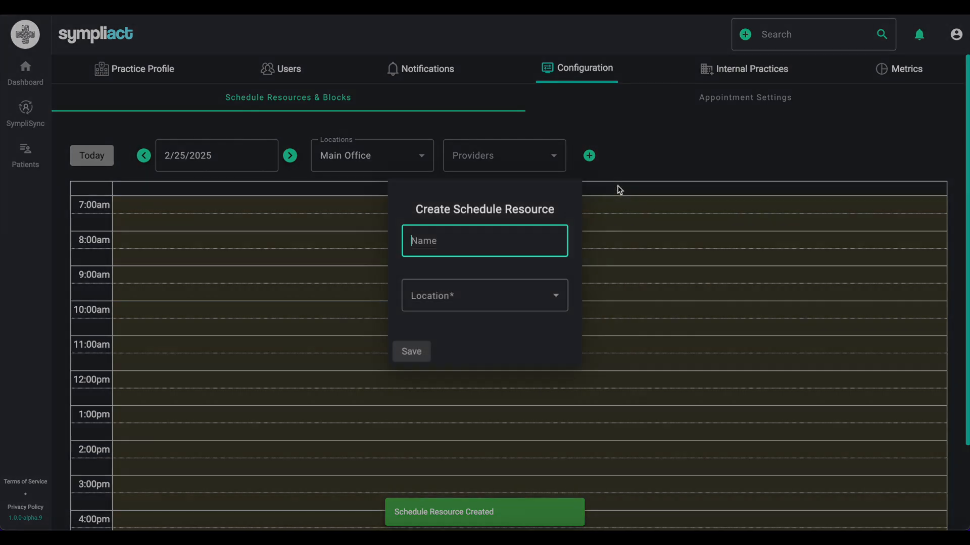
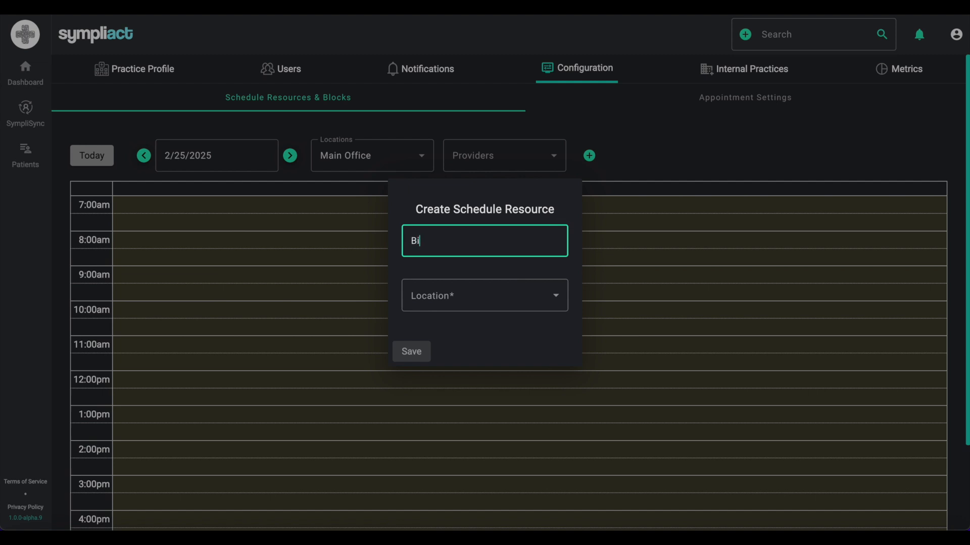
{"action": "left_click", "coordinate": [551, 294]}
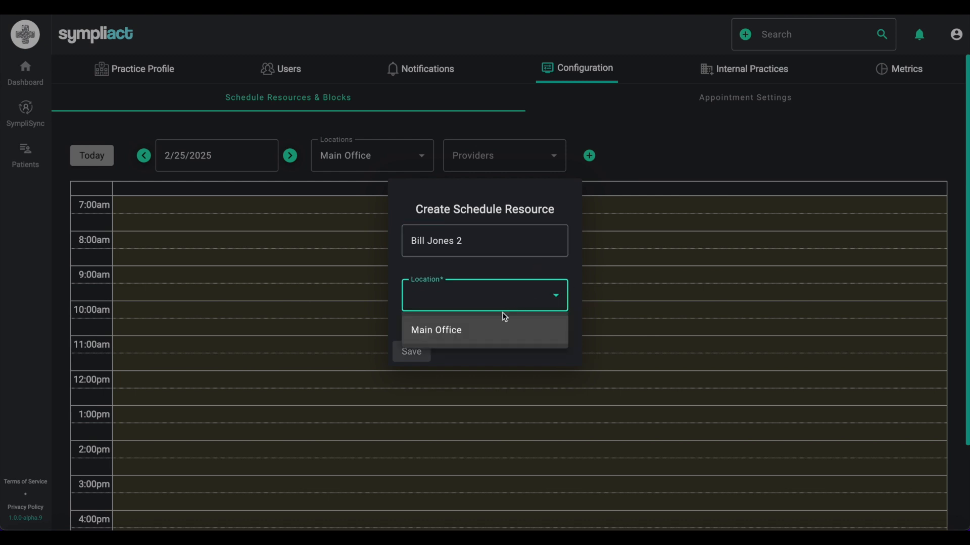
{"action": "left_click", "coordinate": [438, 330]}
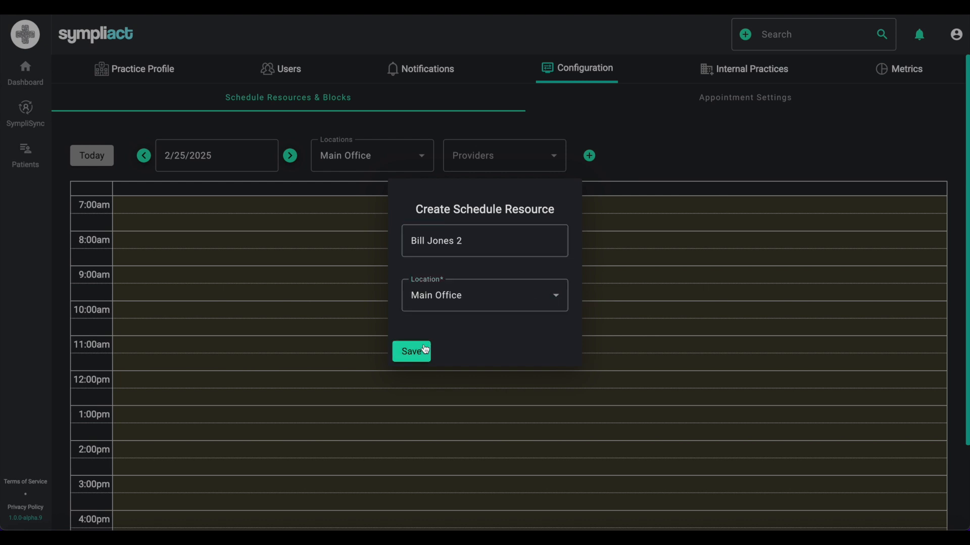
{"action": "left_click", "coordinate": [425, 350]}
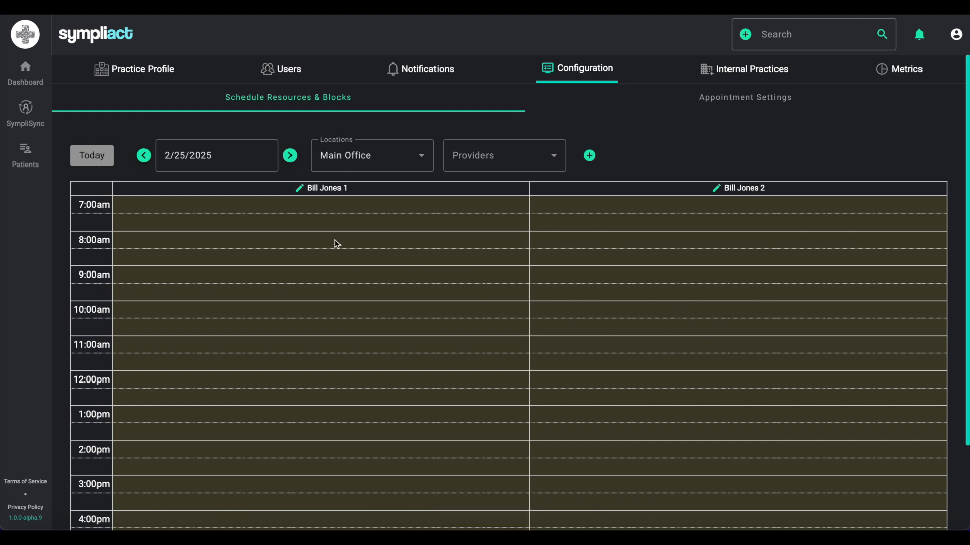
{"action": "left_click", "coordinate": [299, 188]}
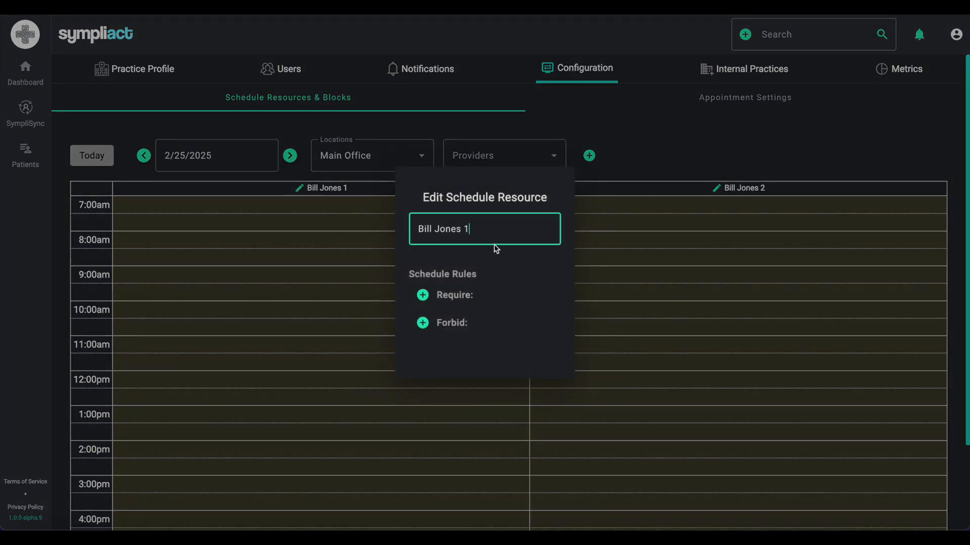
{"action": "left_click", "coordinate": [423, 295]}
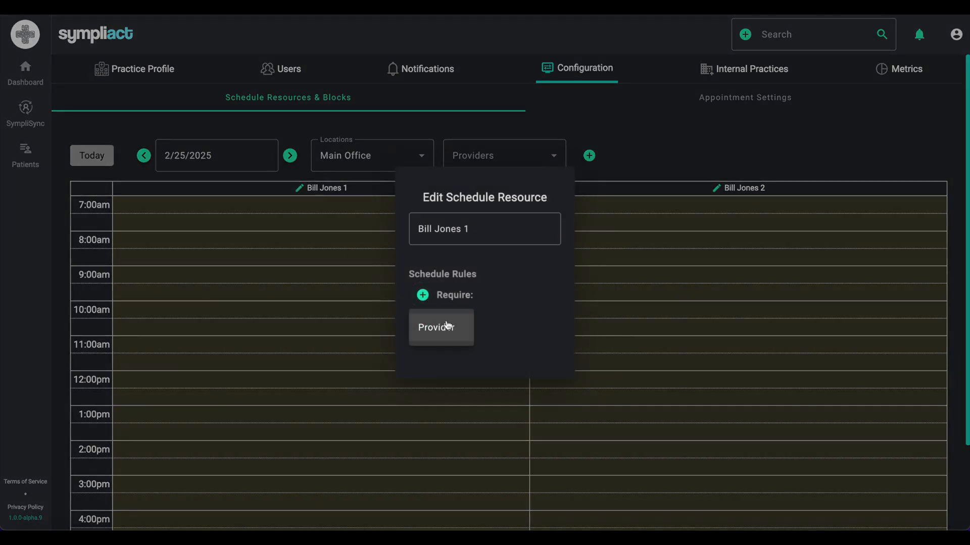
{"action": "left_click", "coordinate": [447, 326]}
{"action": "left_click", "coordinate": [445, 306]}
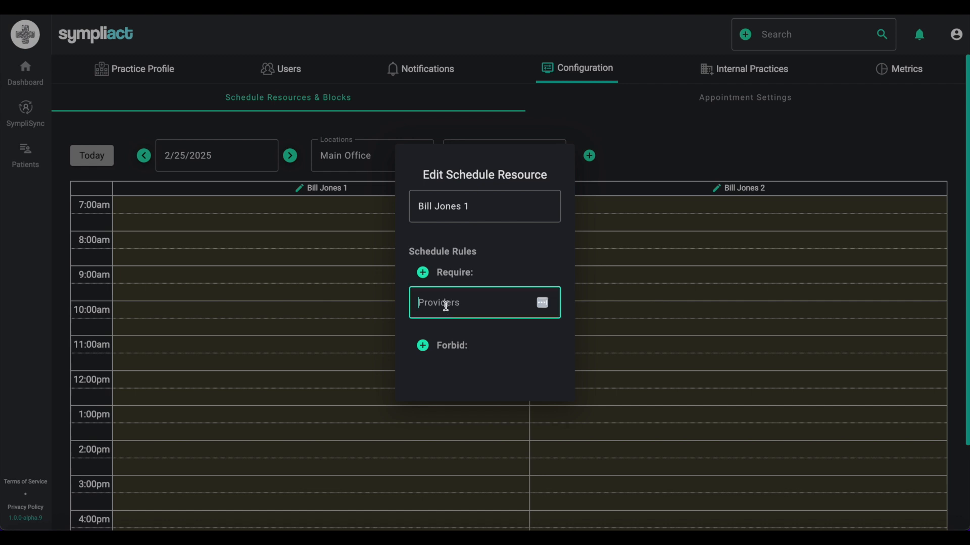
{"action": "type", "text": "bill"}
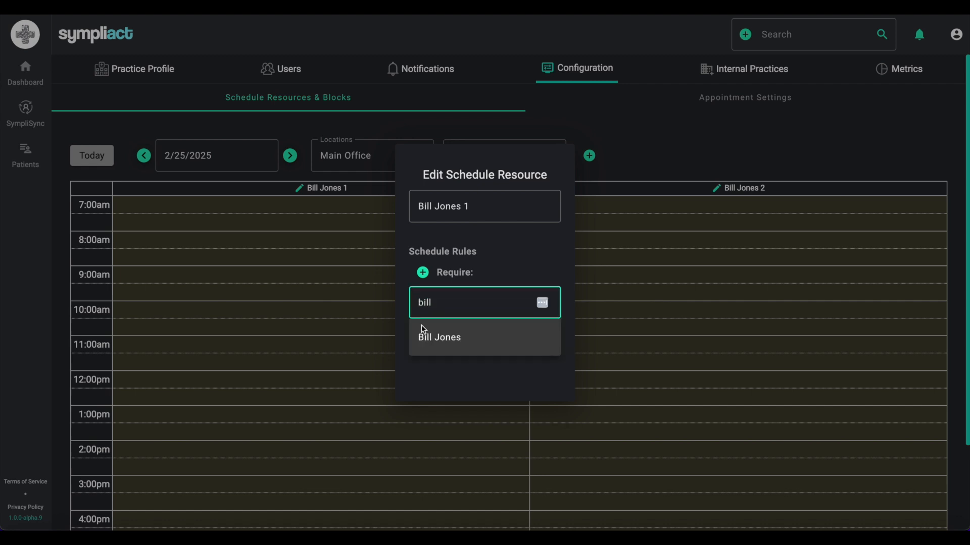
{"action": "left_click", "coordinate": [426, 344]}
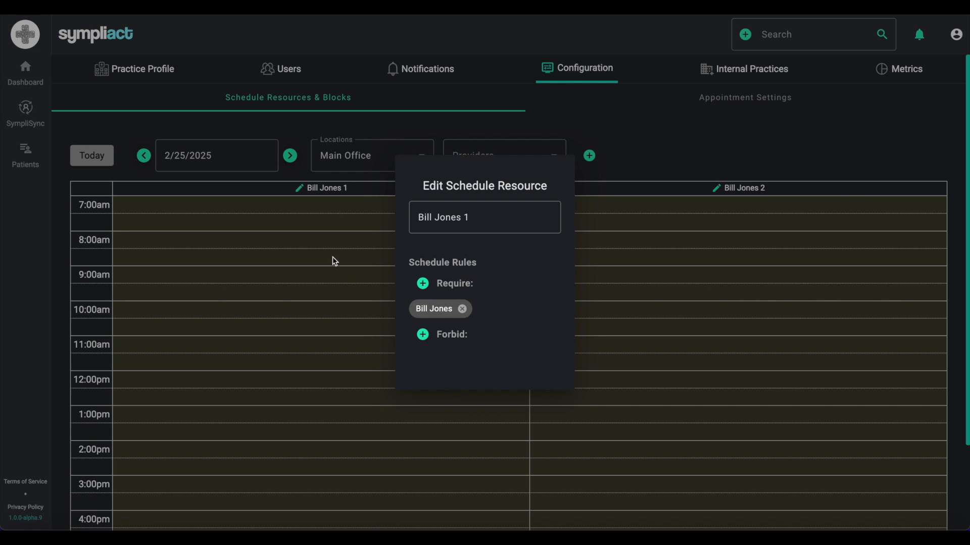
{"action": "left_click", "coordinate": [346, 227]}
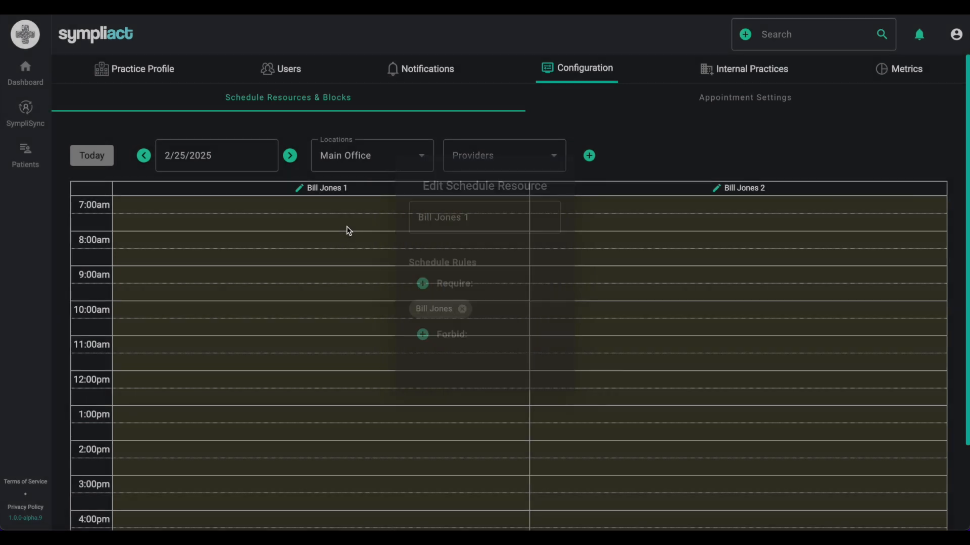
{"action": "left_click", "coordinate": [716, 188]}
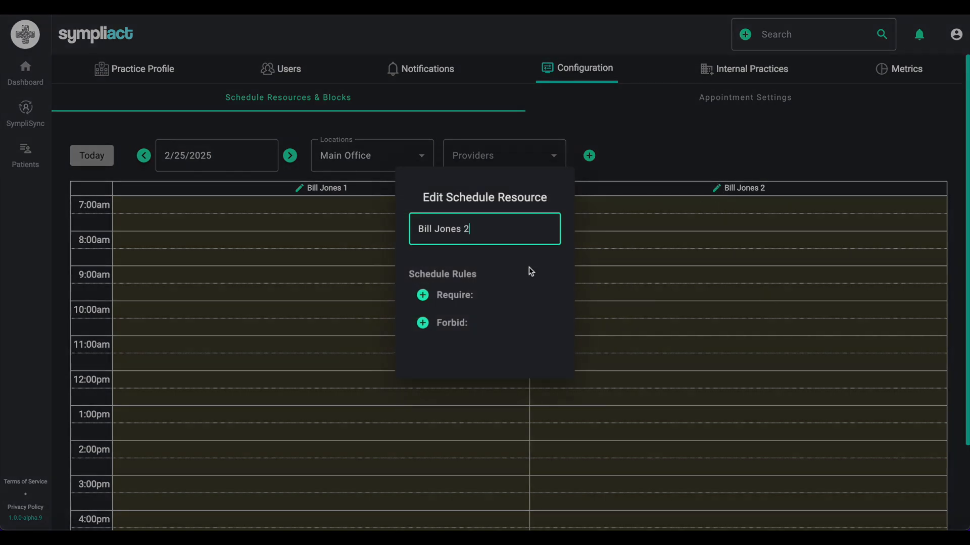
{"action": "left_click", "coordinate": [428, 297]}
{"action": "left_click", "coordinate": [432, 331]}
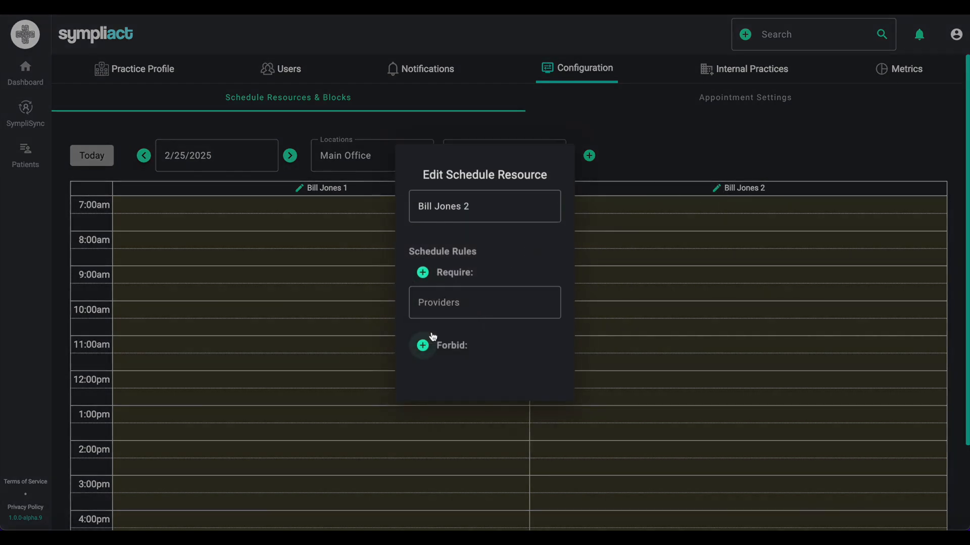
{"action": "left_click", "coordinate": [427, 306]}
{"action": "type", "text": "bill"}
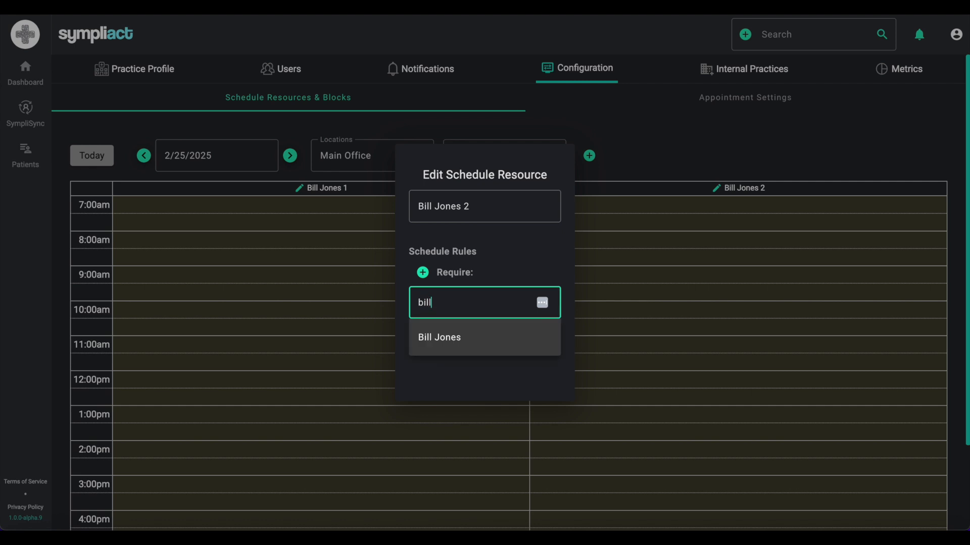
{"action": "left_click", "coordinate": [463, 344]}
{"action": "left_click", "coordinate": [641, 304]}
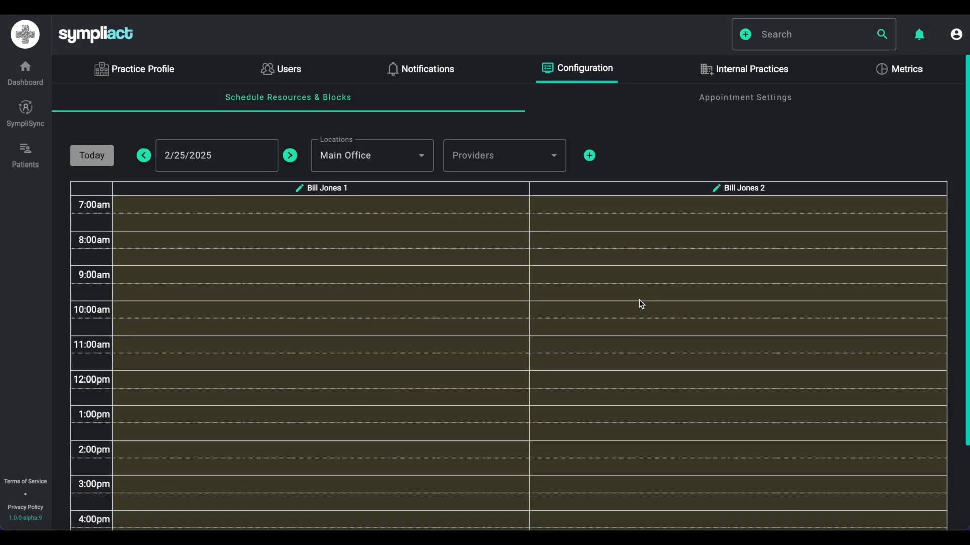
{"action": "left_click", "coordinate": [550, 166]}
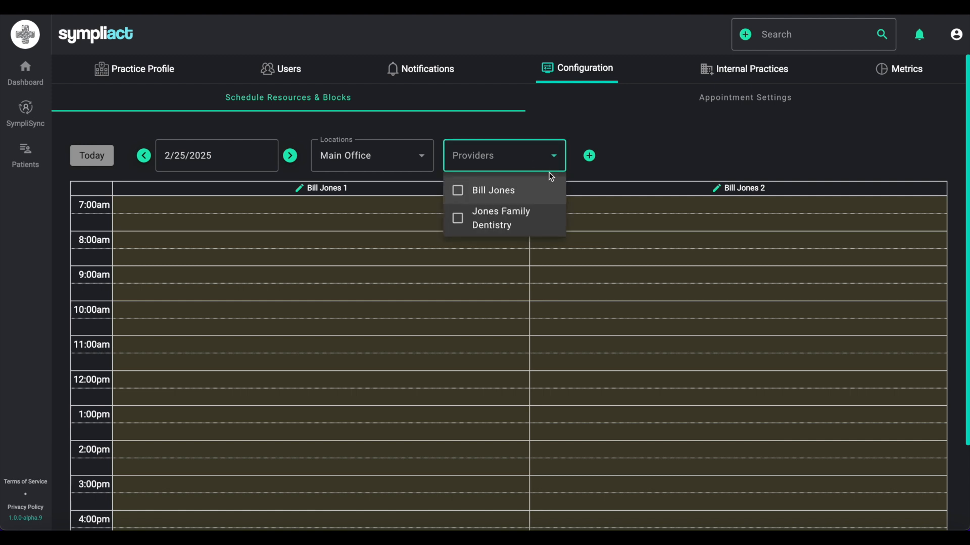
{"action": "left_click", "coordinate": [458, 220]}
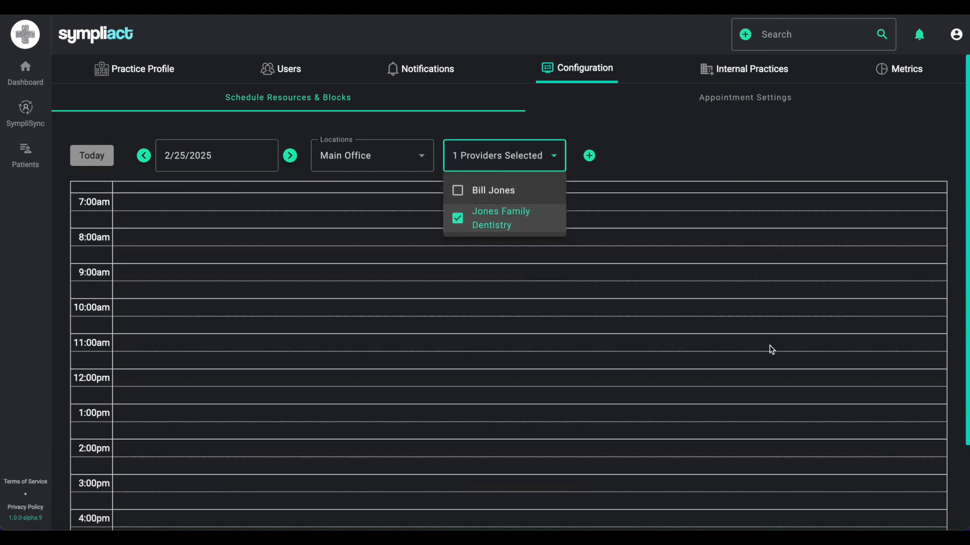
{"action": "left_click", "coordinate": [746, 317]}
{"action": "left_click", "coordinate": [555, 161]}
{"action": "left_click", "coordinate": [458, 218]}
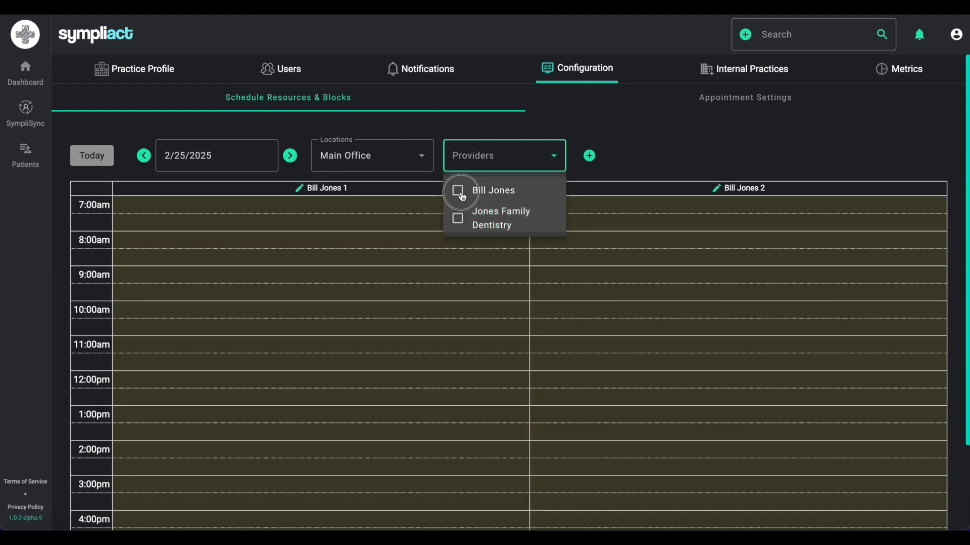
{"action": "left_click", "coordinate": [461, 197]}
{"action": "left_click", "coordinate": [460, 195]}
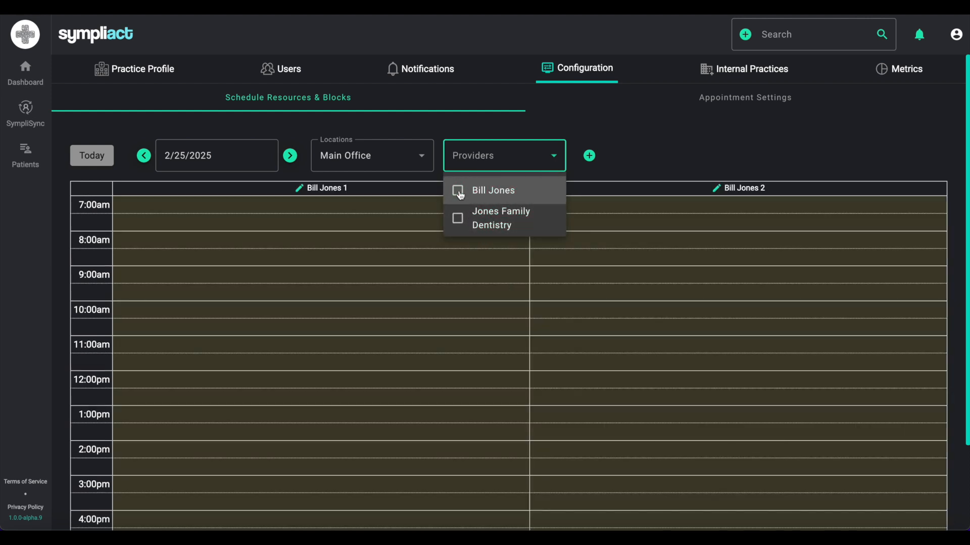
{"action": "left_click", "coordinate": [654, 260]}
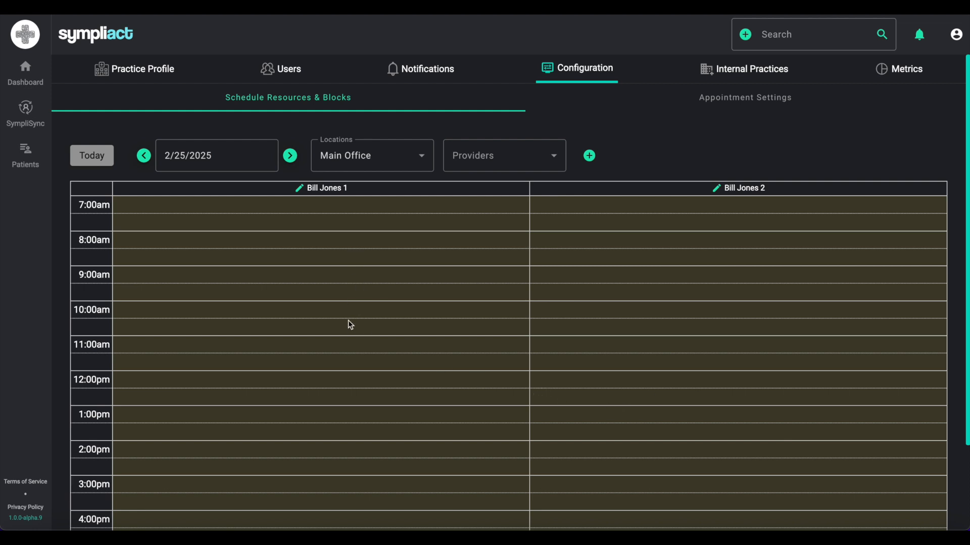
{"action": "left_click", "coordinate": [201, 155]}
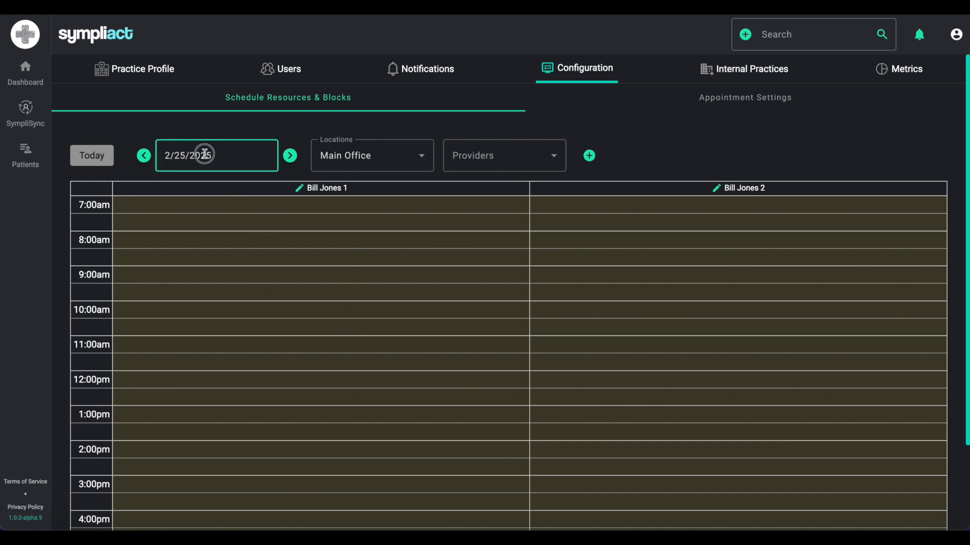
{"action": "left_click", "coordinate": [241, 336]}
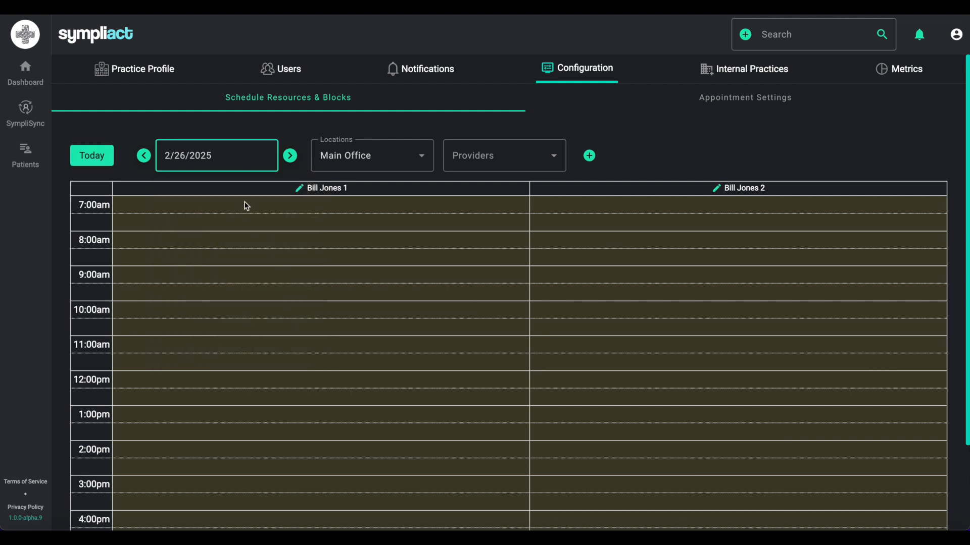
{"action": "left_click", "coordinate": [205, 156]}
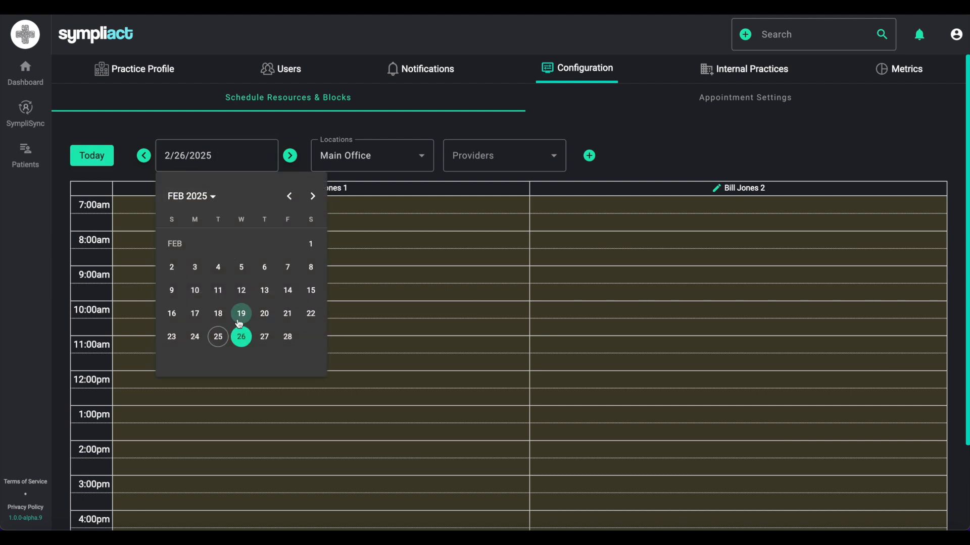
{"action": "left_click", "coordinate": [216, 335]}
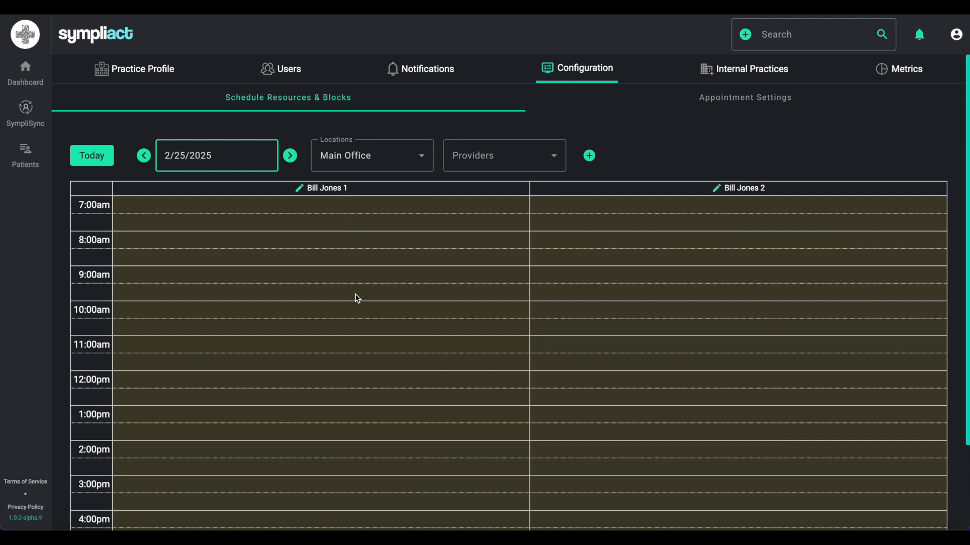
{"action": "left_click", "coordinate": [248, 243]}
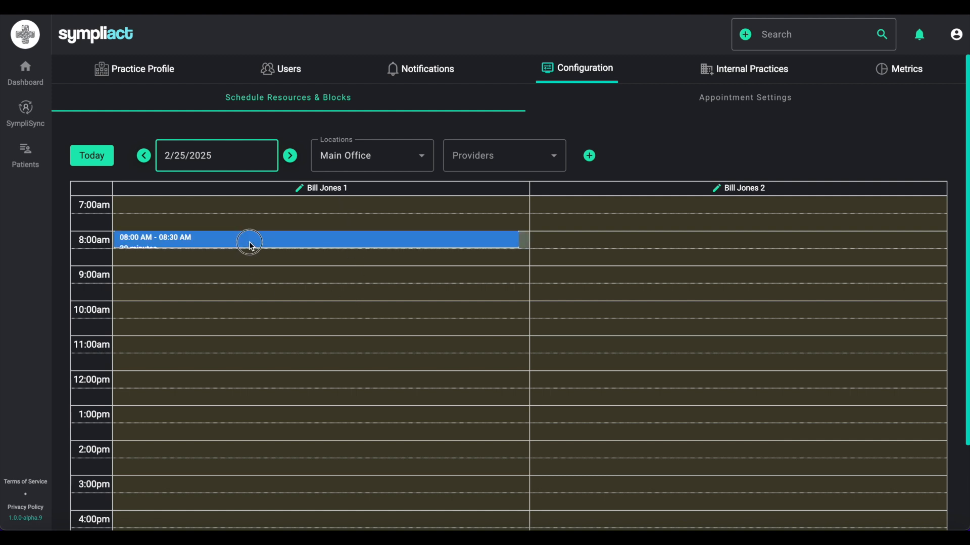
{"action": "left_click", "coordinate": [250, 241]}
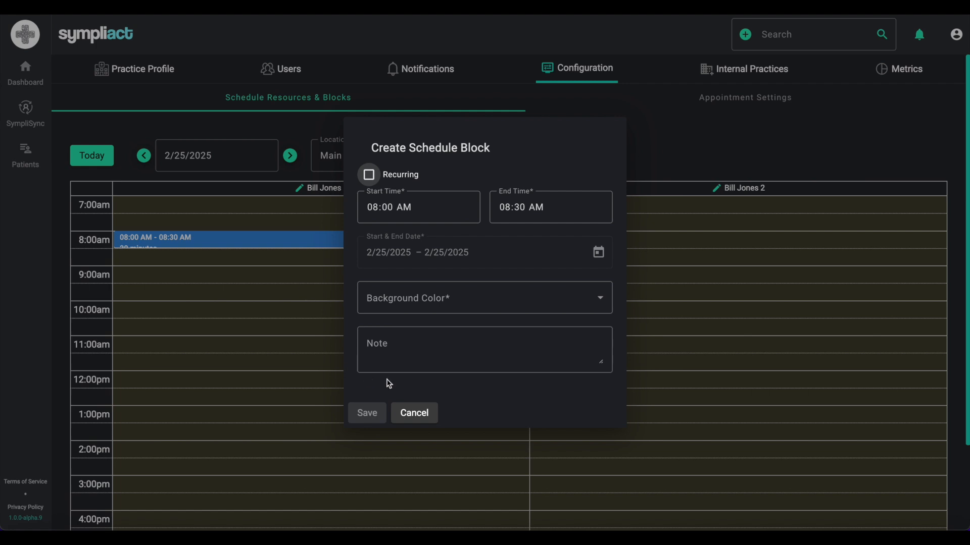
{"action": "left_click", "coordinate": [368, 174]}
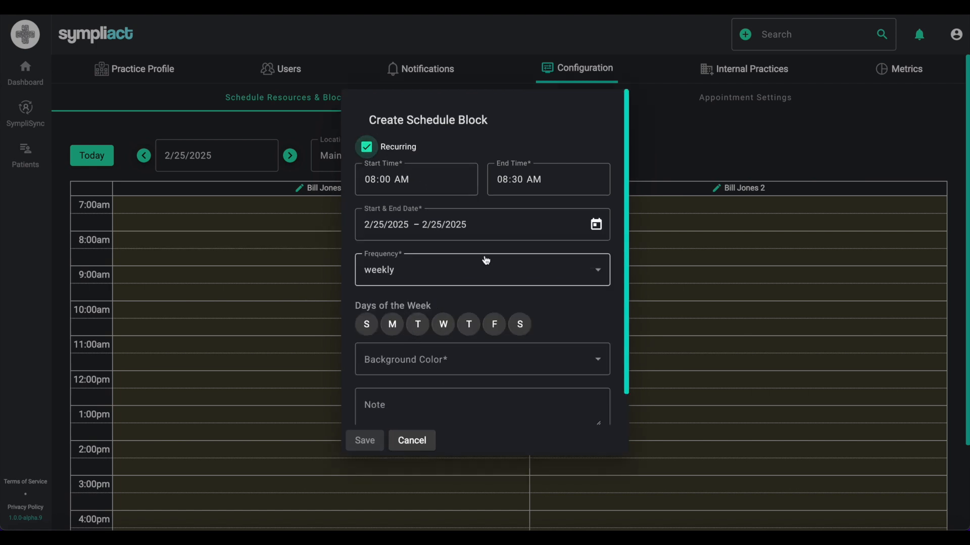
{"action": "left_click", "coordinate": [596, 226]}
{"action": "left_click", "coordinate": [417, 406]}
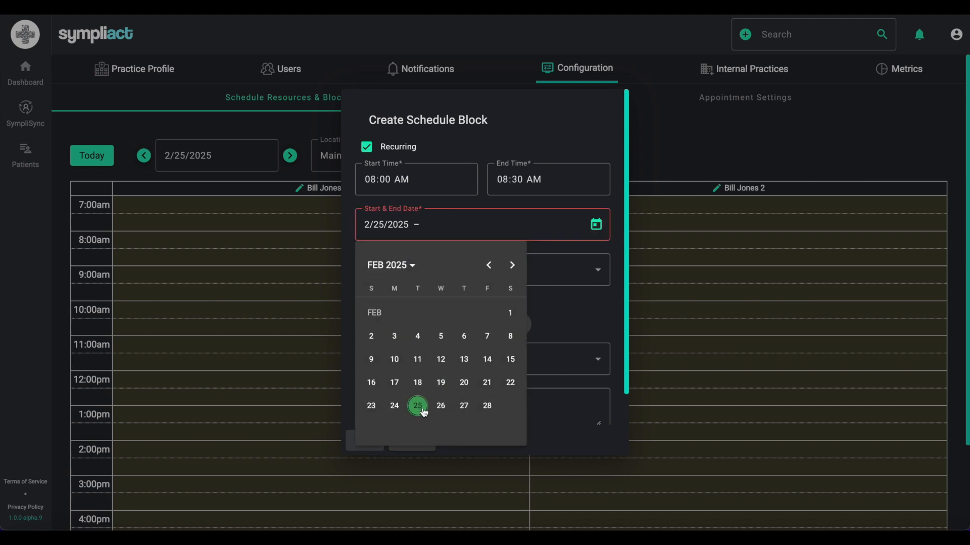
{"action": "left_click", "coordinate": [412, 265]}
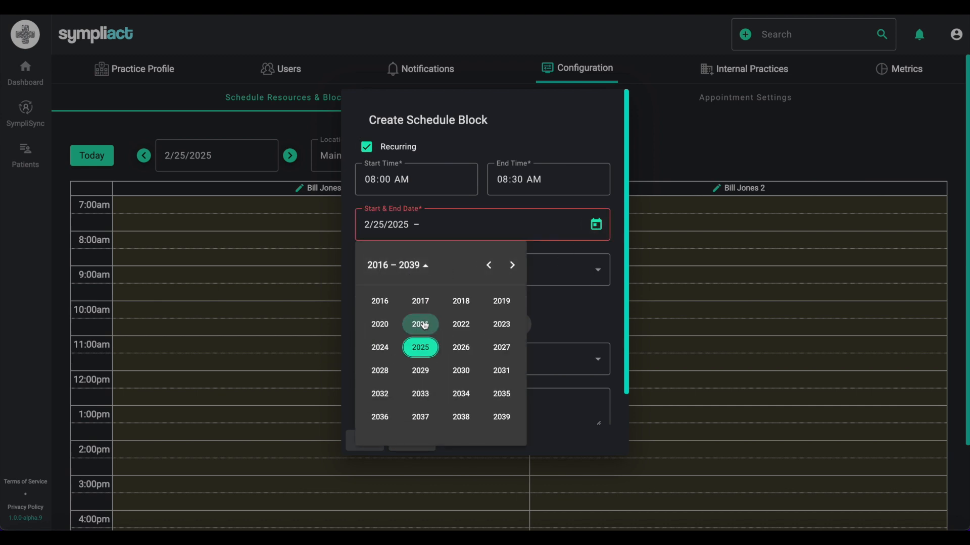
{"action": "left_click", "coordinate": [461, 371]}
{"action": "left_click", "coordinate": [502, 371]}
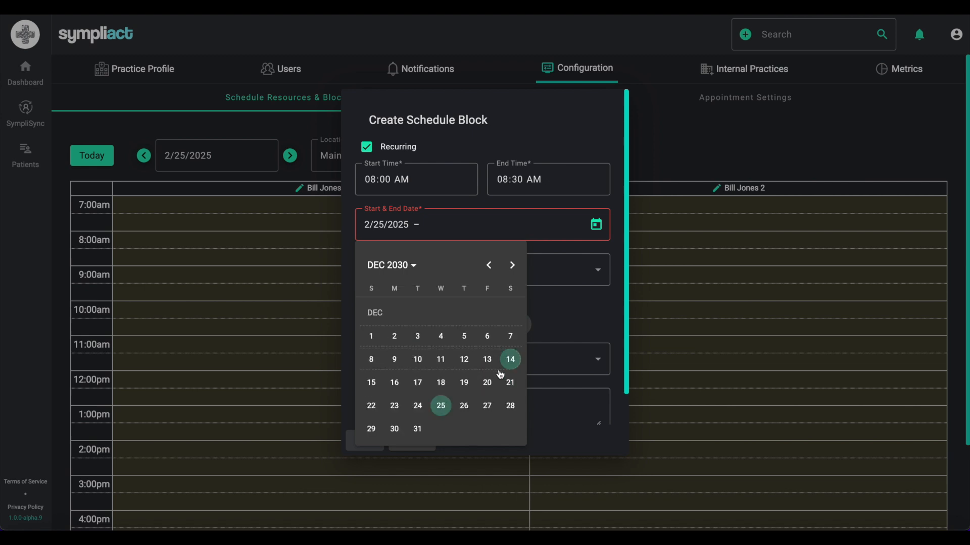
{"action": "left_click", "coordinate": [418, 429]}
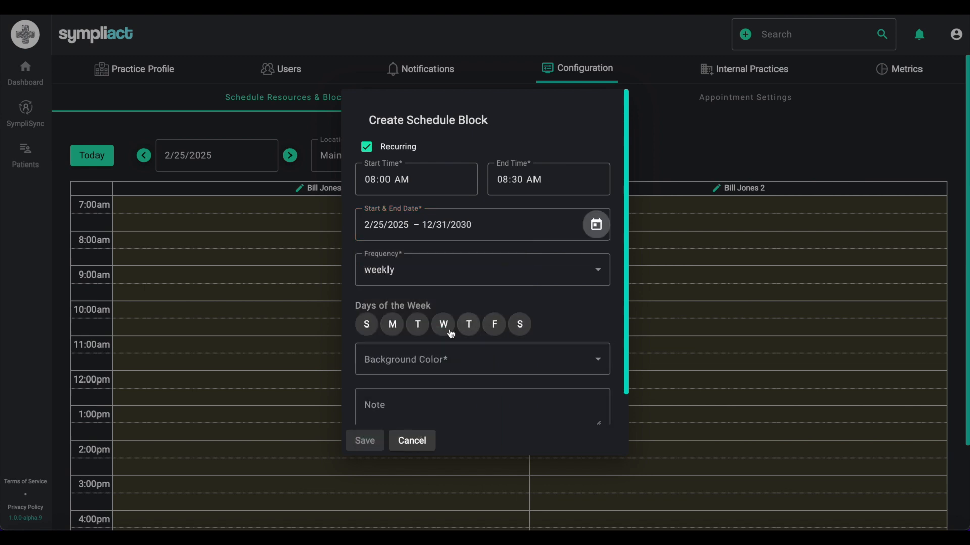
- Repeat it every Tuesday with colour #E3651D and note CONSULT, then save
{"action": "left_click", "coordinate": [395, 325]}
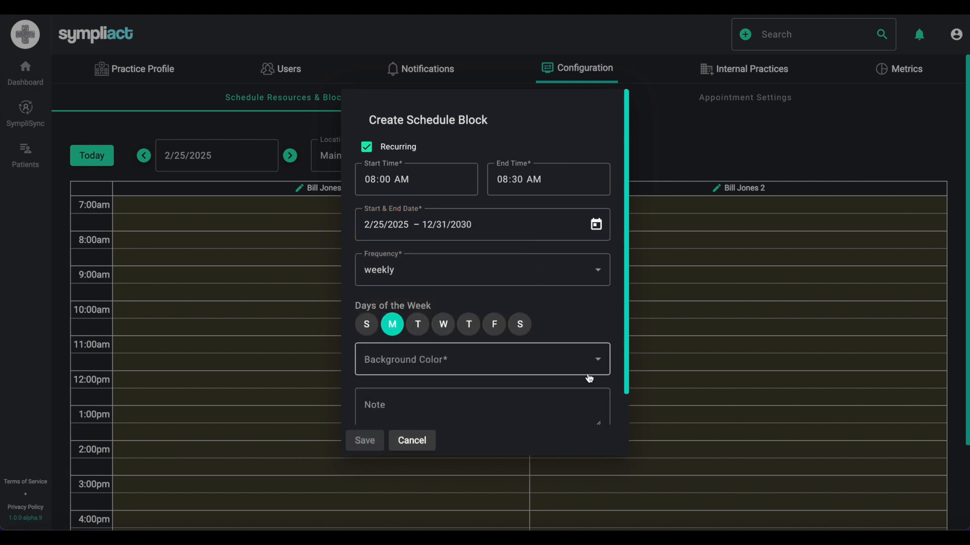
{"action": "left_click", "coordinate": [415, 328]}
{"action": "left_click", "coordinate": [398, 329]}
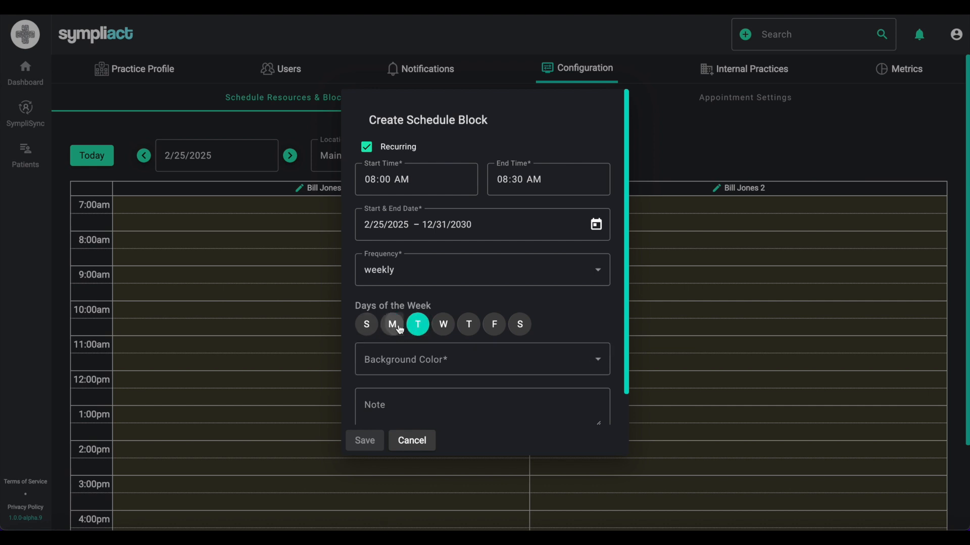
{"action": "left_click", "coordinate": [597, 362]}
{"action": "left_click", "coordinate": [437, 203]}
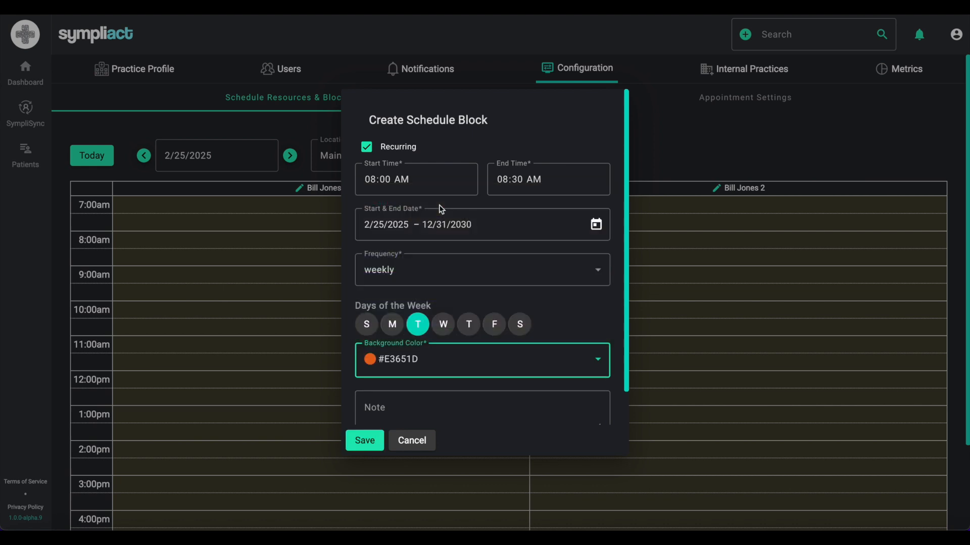
{"action": "scroll", "coordinate": [467, 383], "scroll_direction": "down", "scroll_amount": 1}
{"action": "left_click", "coordinate": [502, 374]}
{"action": "type", "text": "CON"}
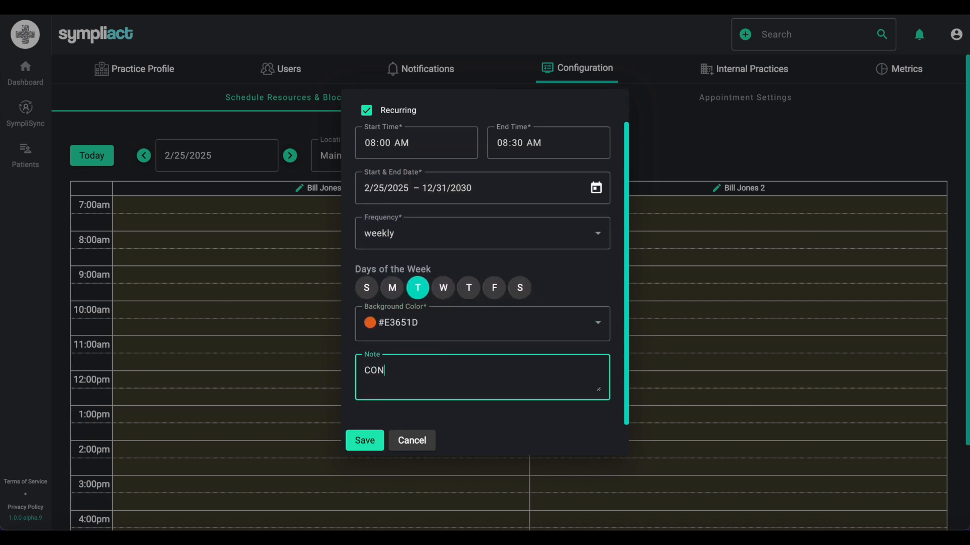
{"action": "type", "text": "SULT"}
{"action": "left_click", "coordinate": [366, 440]}
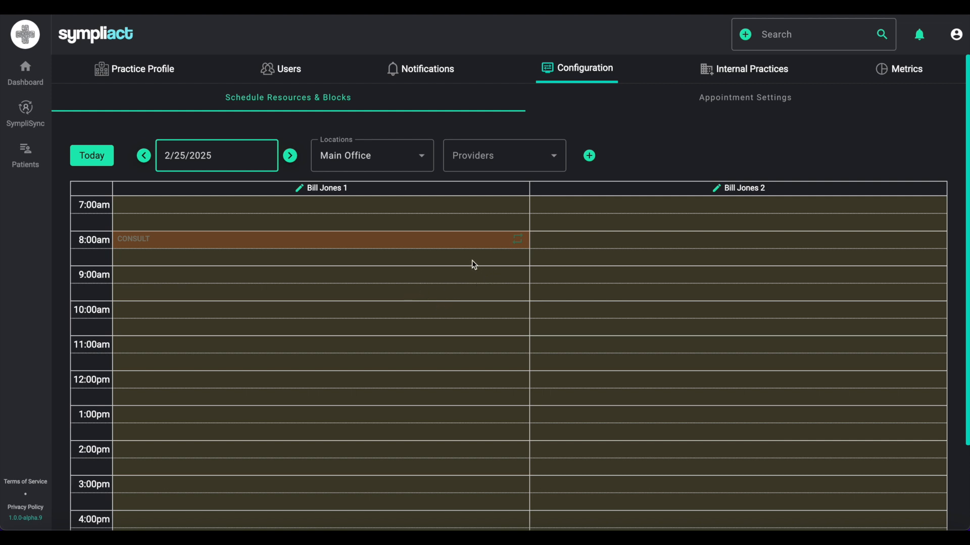
- Draw an 8:30 AM–12:00 PM block in the first column, recurring from 2/25/2025 until 12/31/2030
{"action": "left_click_drag", "start_coordinate": [469, 259], "coordinate": [469, 365]}
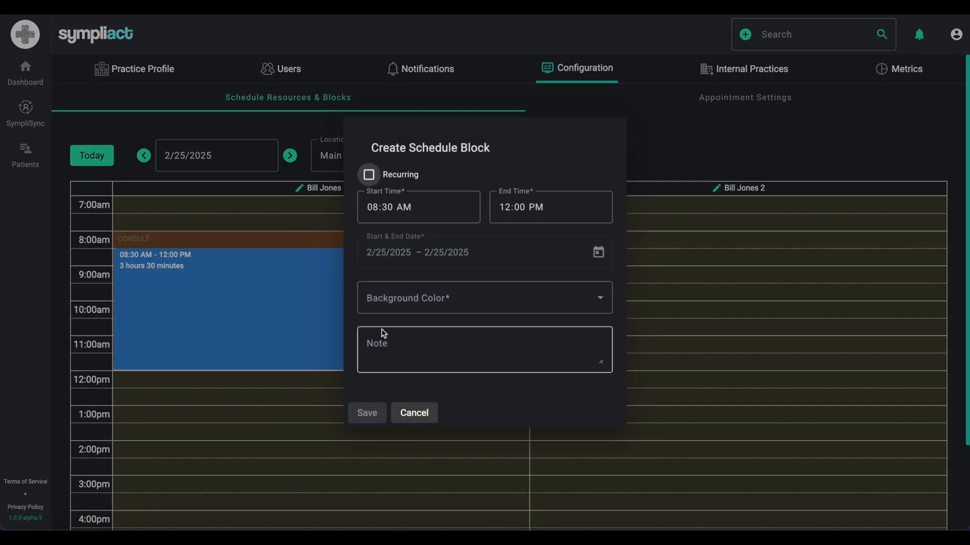
{"action": "left_click", "coordinate": [370, 176]}
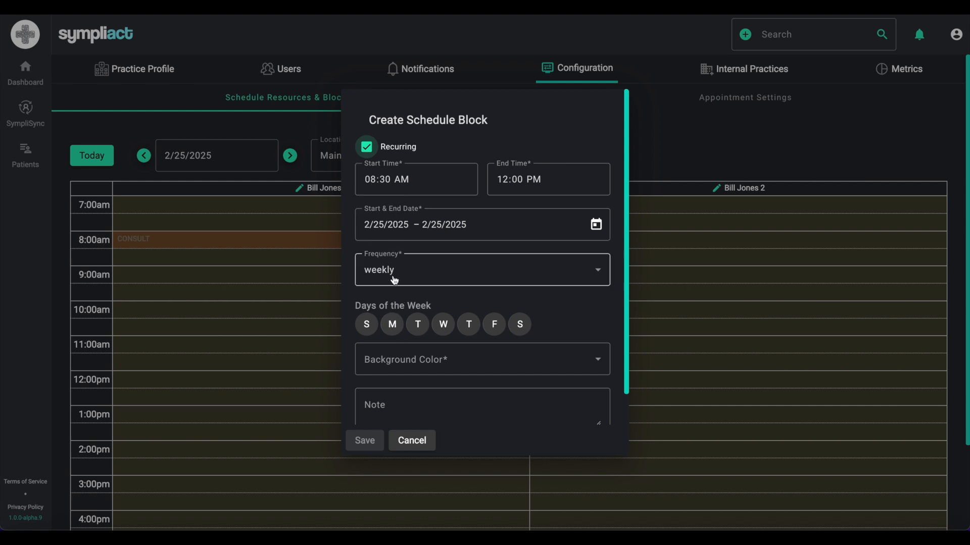
{"action": "left_click", "coordinate": [596, 224]}
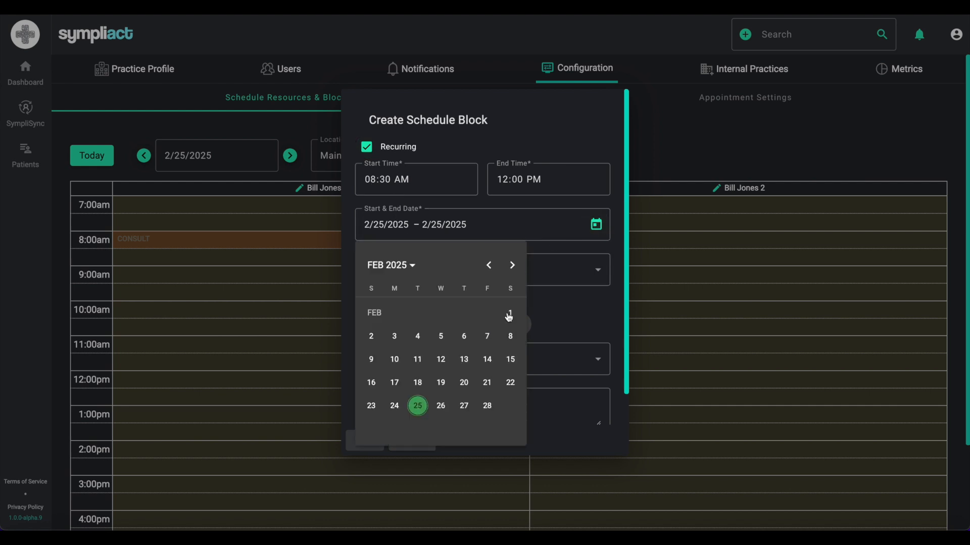
{"action": "left_click", "coordinate": [418, 405]}
{"action": "left_click", "coordinate": [422, 265]}
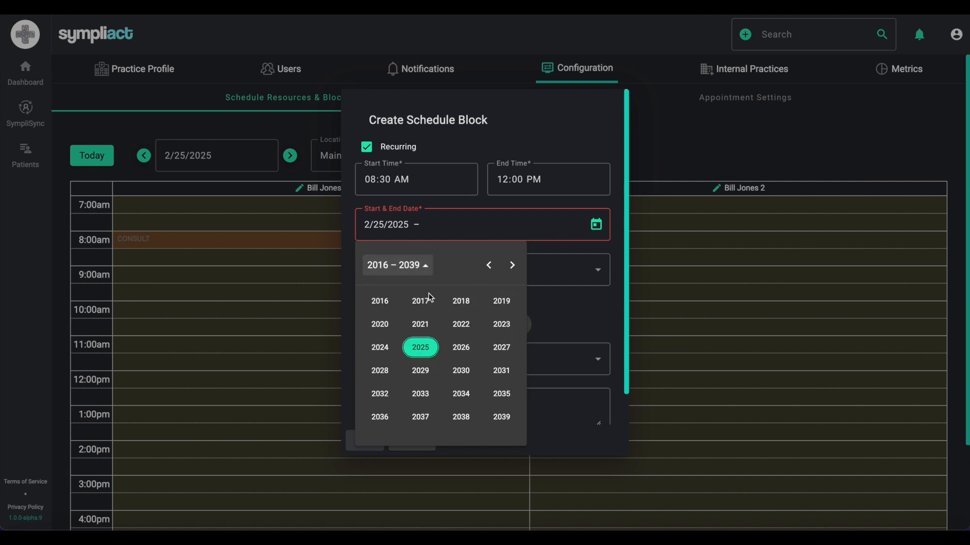
{"action": "left_click", "coordinate": [460, 371]}
{"action": "left_click", "coordinate": [501, 373]}
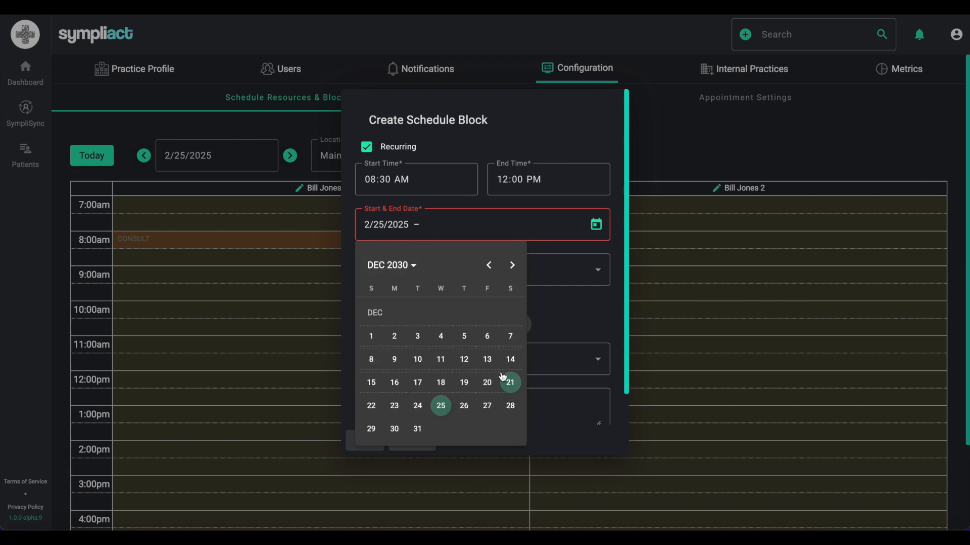
{"action": "left_click", "coordinate": [418, 429]}
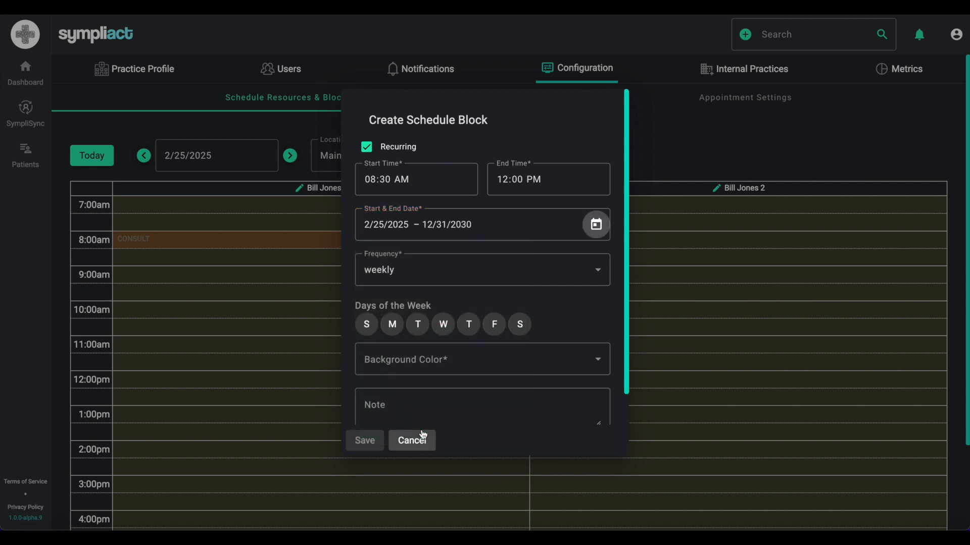
- Repeat the block on Tuesdays in yellow-green #BED754 with note SURGERY, save it, and return to the dashboard
{"action": "left_click", "coordinate": [415, 329]}
{"action": "left_click", "coordinate": [447, 360]}
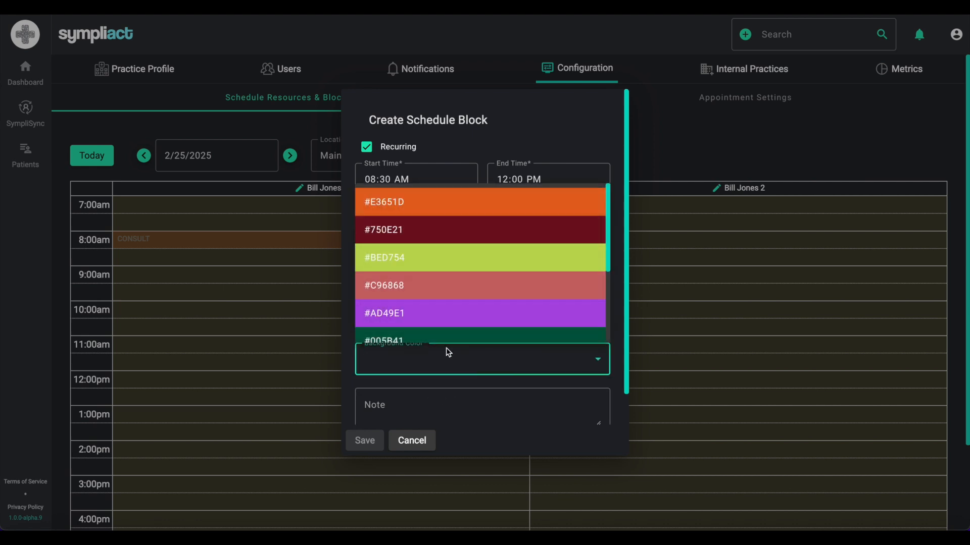
{"action": "left_click", "coordinate": [442, 259]}
{"action": "left_click", "coordinate": [439, 404]}
{"action": "scroll", "coordinate": [454, 399], "scroll_direction": "down", "scroll_amount": 1}
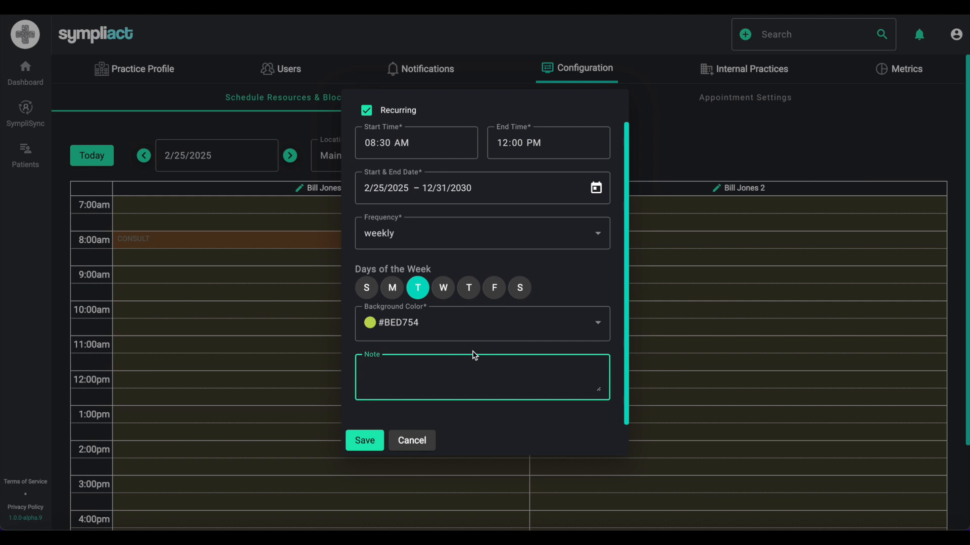
{"action": "type", "text": "SURGERY"}
{"action": "left_click", "coordinate": [373, 441]}
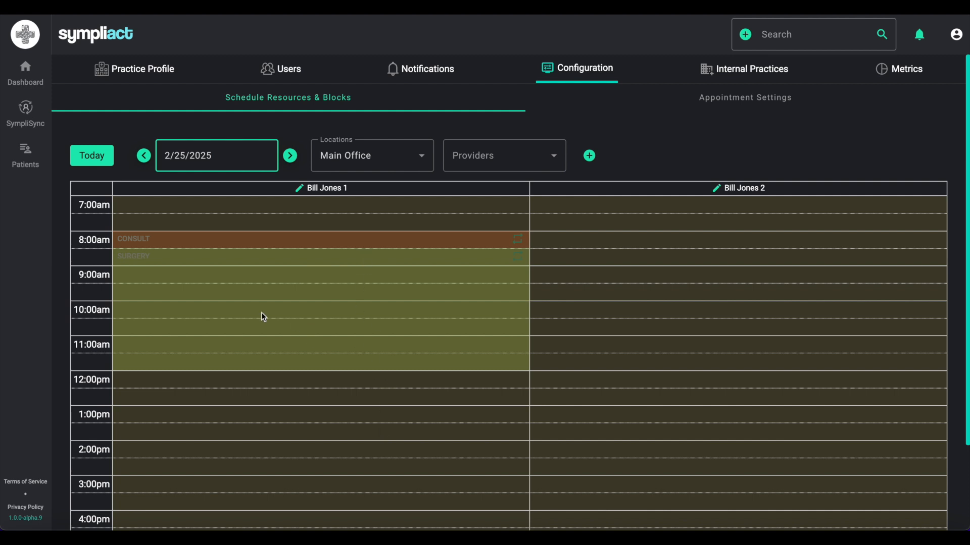
{"action": "left_click", "coordinate": [31, 73]}
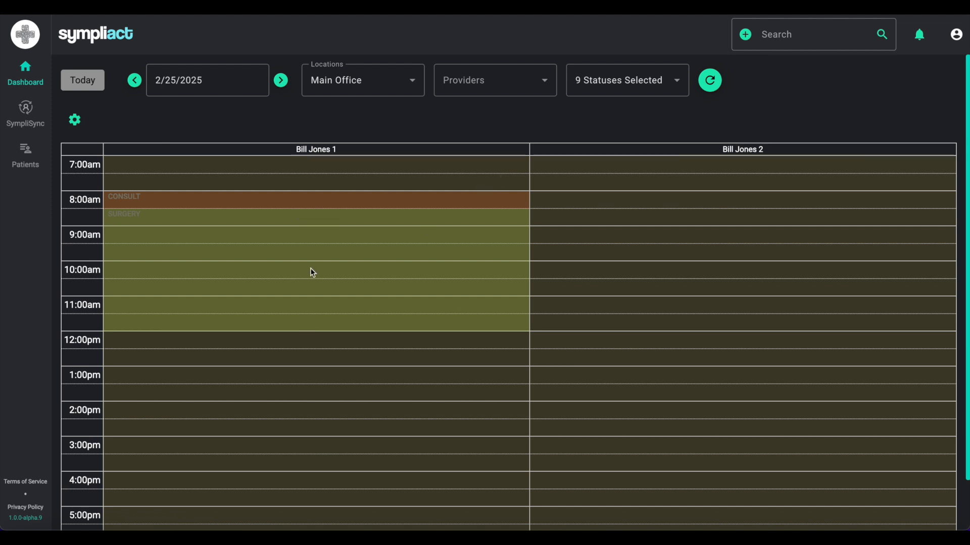
- Step through dates, then pick Tuesday 3/4/2025 in the date picker to view its schedule
{"action": "left_click", "coordinate": [281, 81]}
{"action": "left_click", "coordinate": [136, 82]}
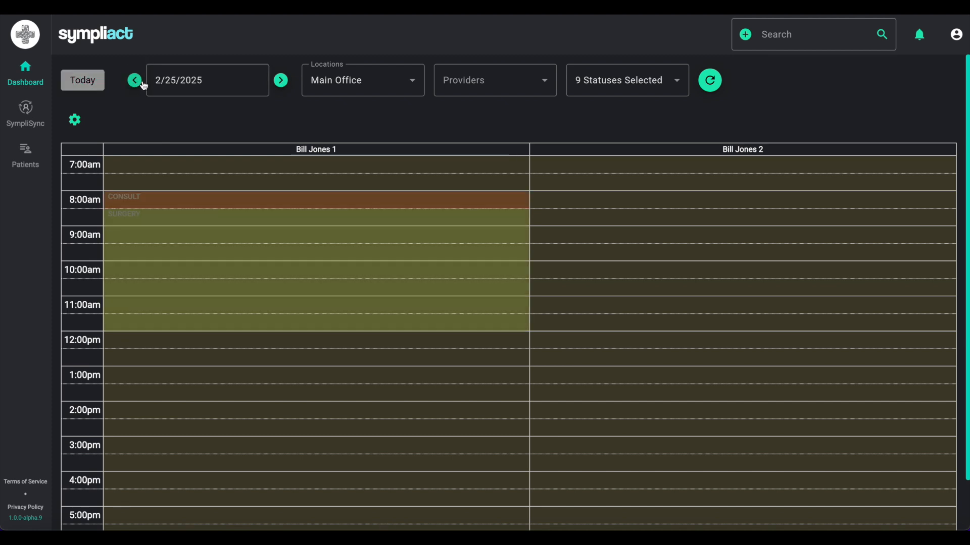
{"action": "left_click", "coordinate": [180, 86]}
{"action": "left_click", "coordinate": [302, 121]}
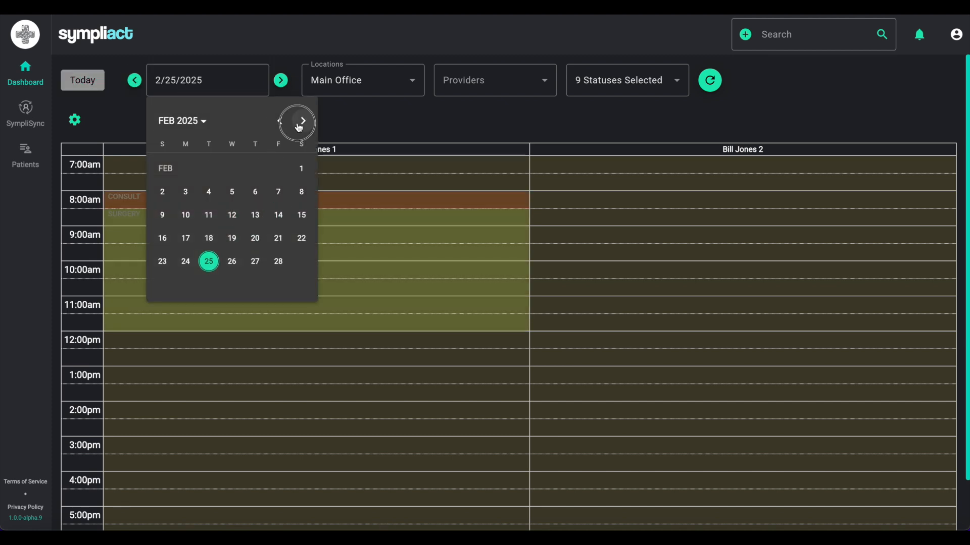
{"action": "left_click", "coordinate": [209, 192]}
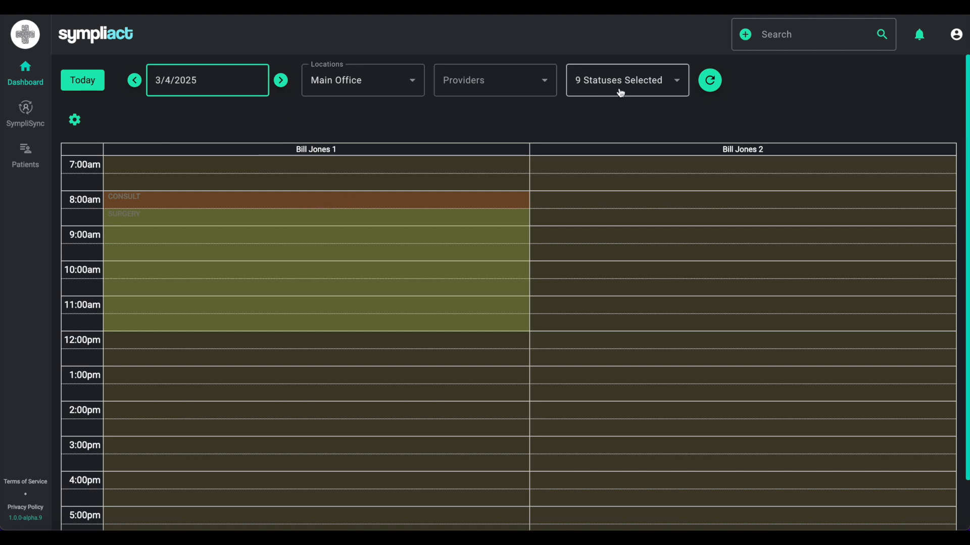
{"action": "left_click", "coordinate": [955, 35]}
- In Admin Settings > Configuration, make all CONSULT block instances require the practice's provider
{"action": "left_click", "coordinate": [918, 123]}
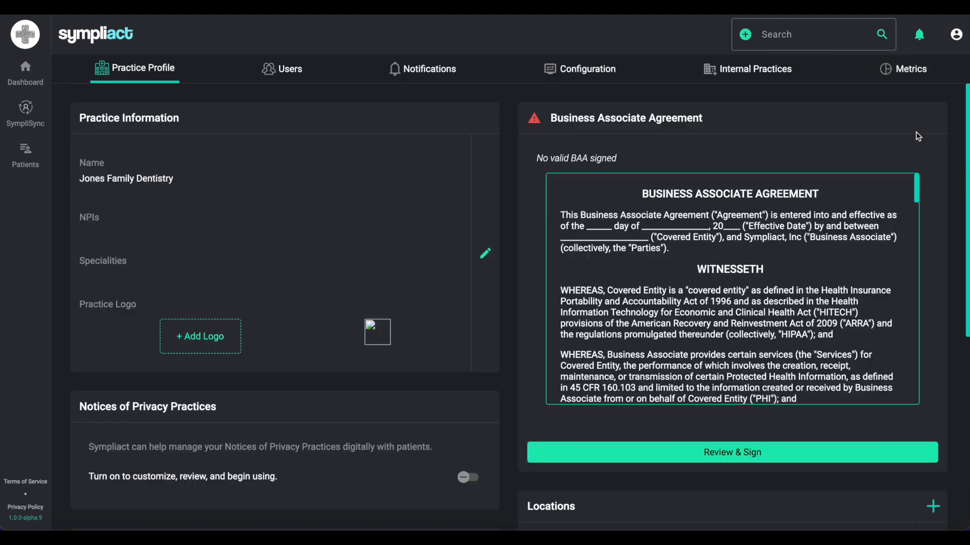
{"action": "left_click", "coordinate": [595, 76]}
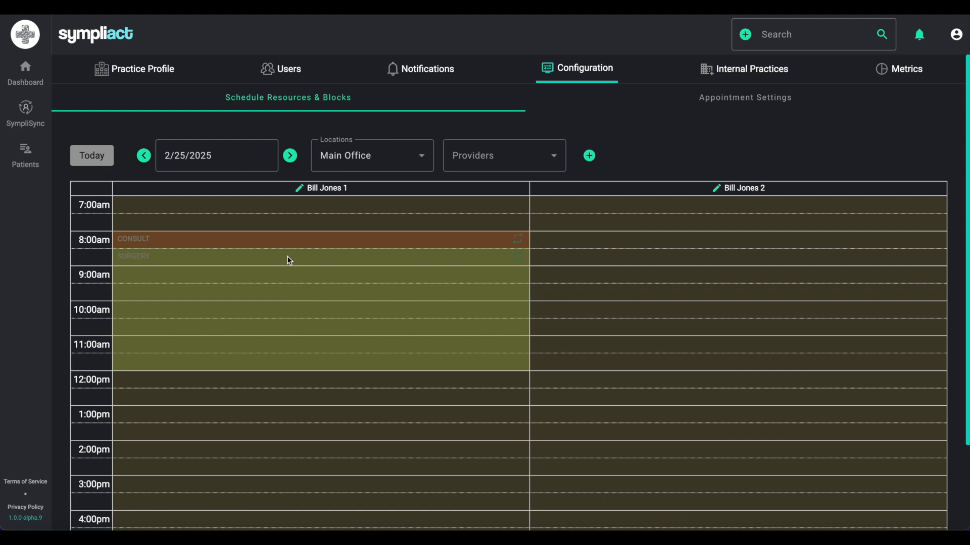
{"action": "left_click", "coordinate": [288, 241]}
{"action": "left_click", "coordinate": [496, 283]}
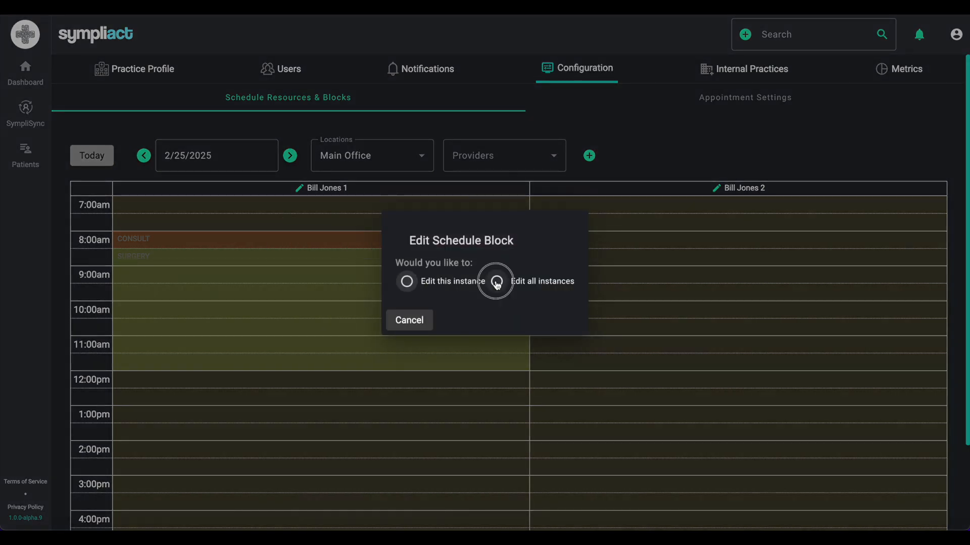
{"action": "scroll", "coordinate": [484, 372], "scroll_direction": "down", "scroll_amount": 2}
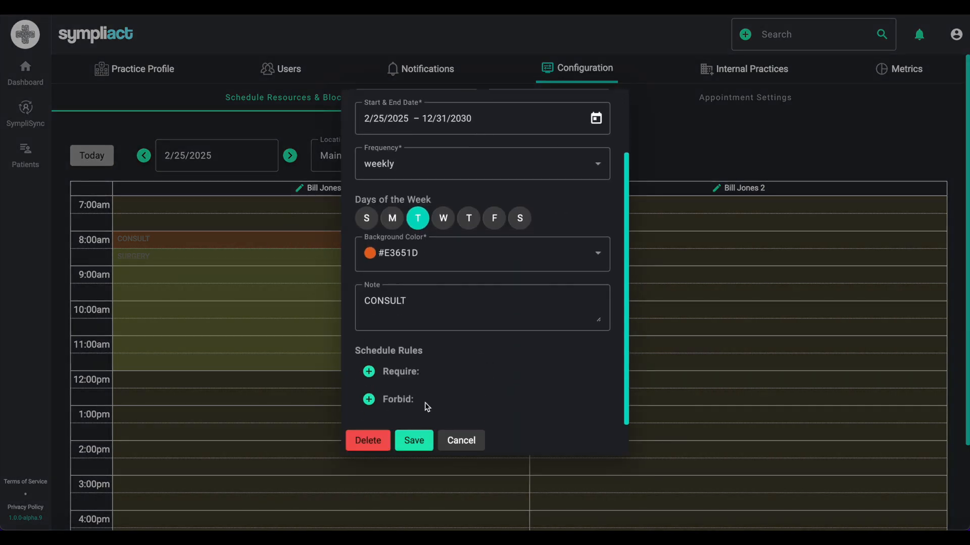
{"action": "left_click", "coordinate": [369, 371]}
{"action": "left_click", "coordinate": [396, 402]}
{"action": "left_click", "coordinate": [398, 402]}
{"action": "type", "text": "bill"}
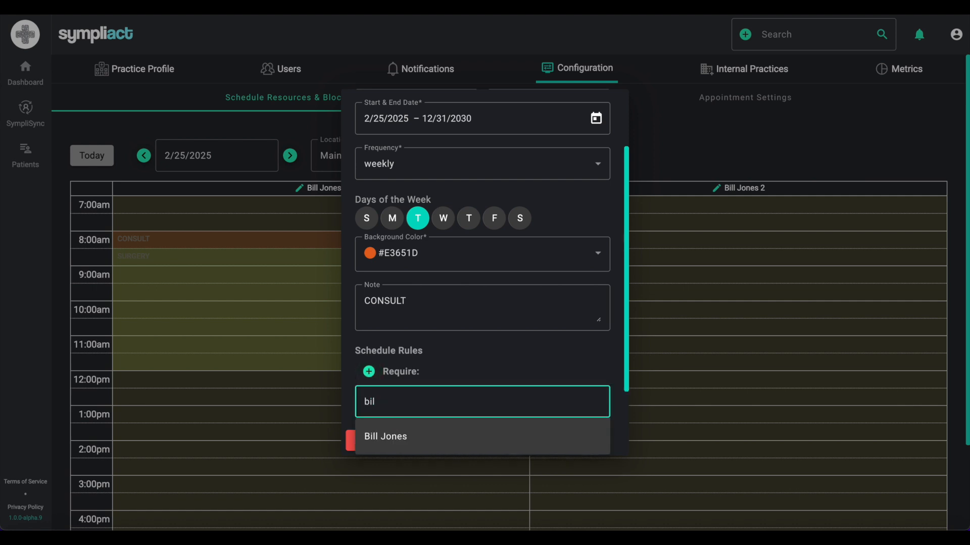
{"action": "left_click", "coordinate": [387, 430]}
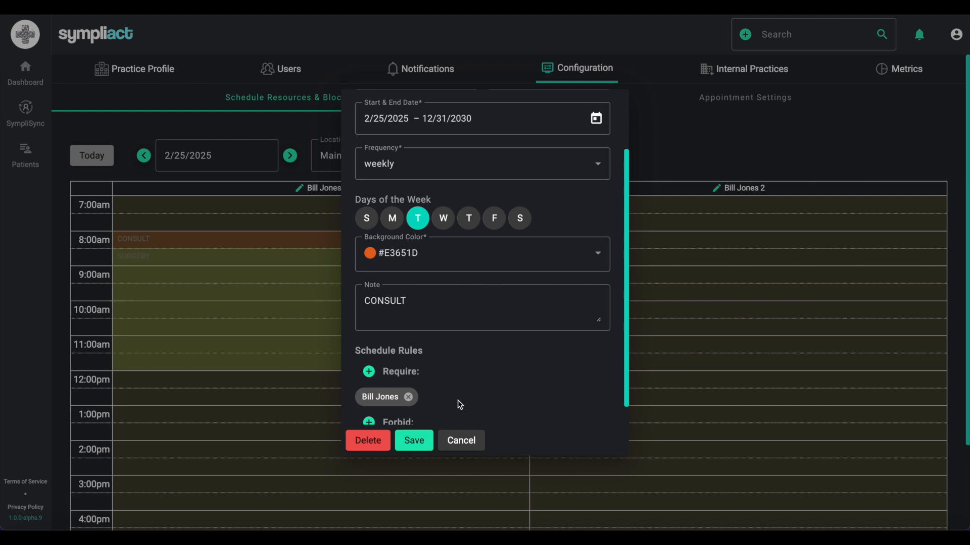
{"action": "left_click", "coordinate": [413, 442]}
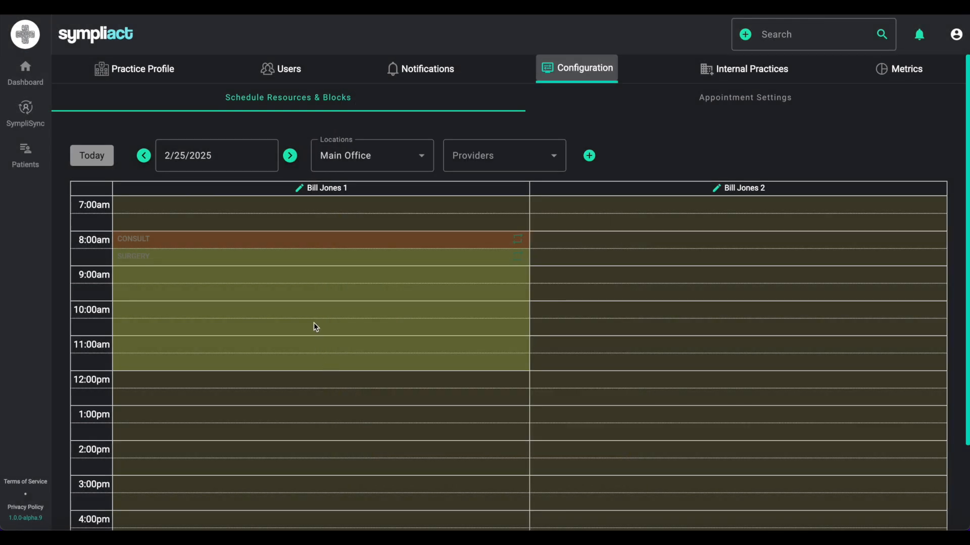
- Make all SURGERY block instances require the same provider and save
{"action": "left_click", "coordinate": [314, 259]}
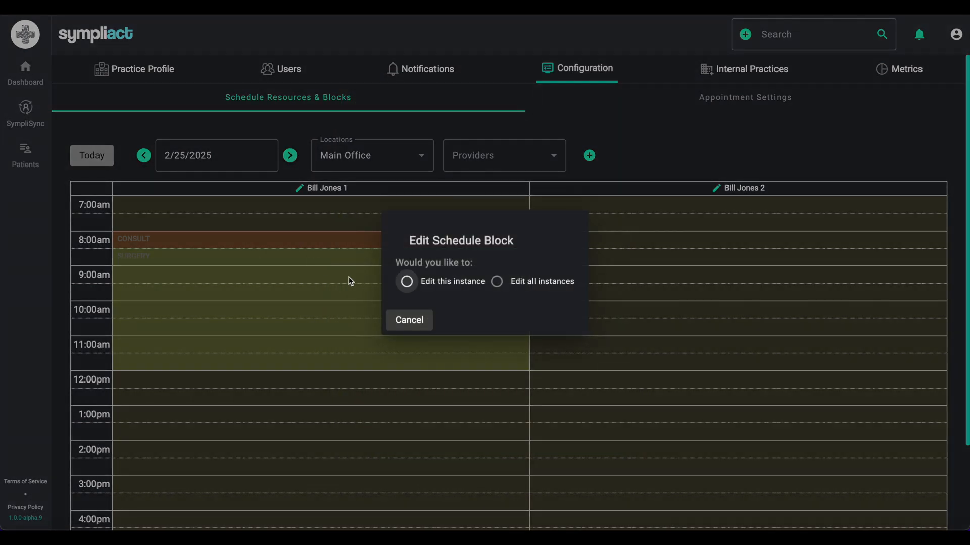
{"action": "left_click", "coordinate": [496, 283]}
{"action": "scroll", "coordinate": [430, 390], "scroll_direction": "down", "scroll_amount": 4}
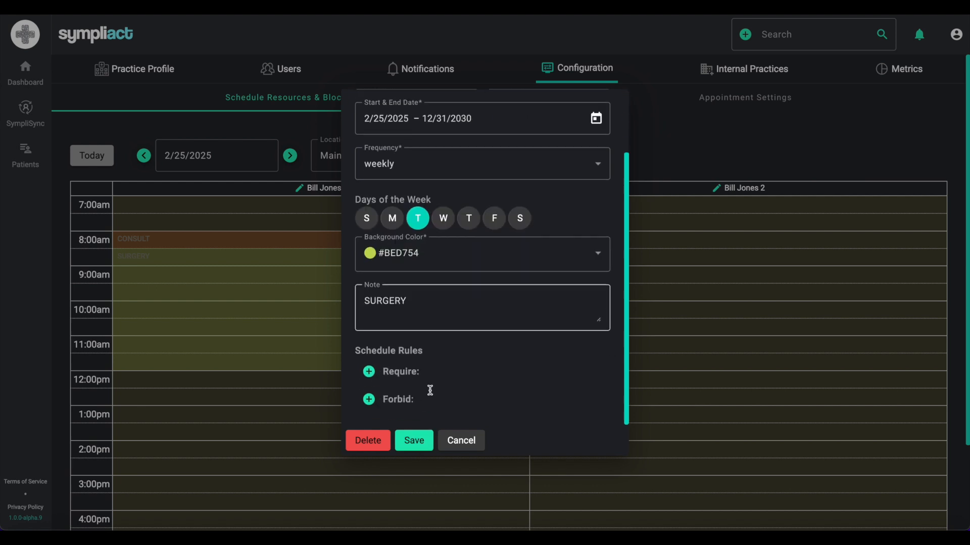
{"action": "left_click", "coordinate": [368, 371]}
{"action": "left_click", "coordinate": [399, 403]}
{"action": "type", "text": "bill"}
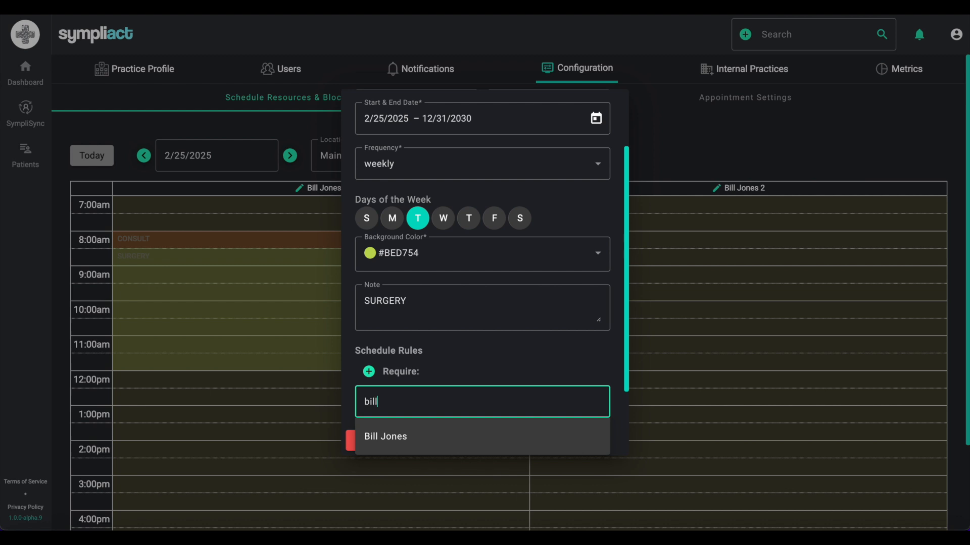
{"action": "left_click", "coordinate": [412, 437]}
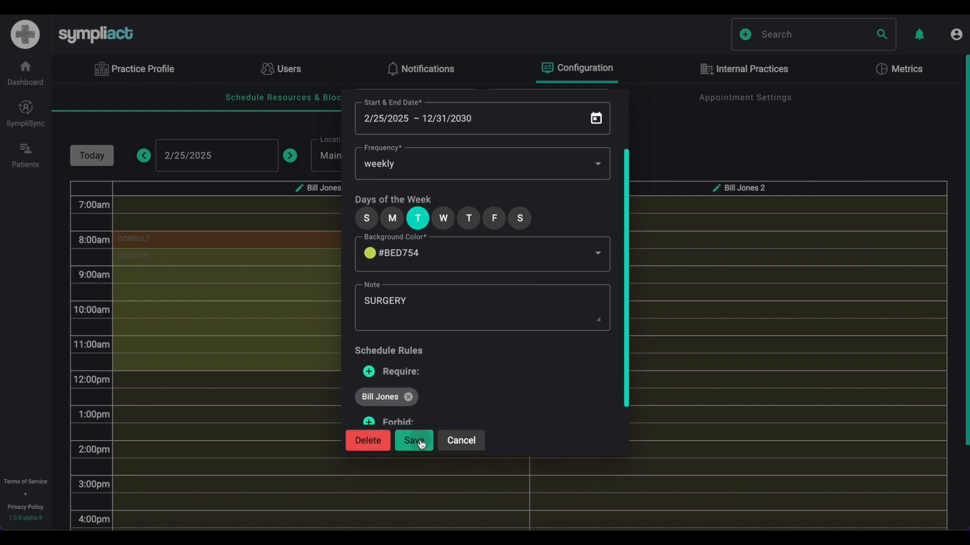
{"action": "left_click", "coordinate": [414, 441]}
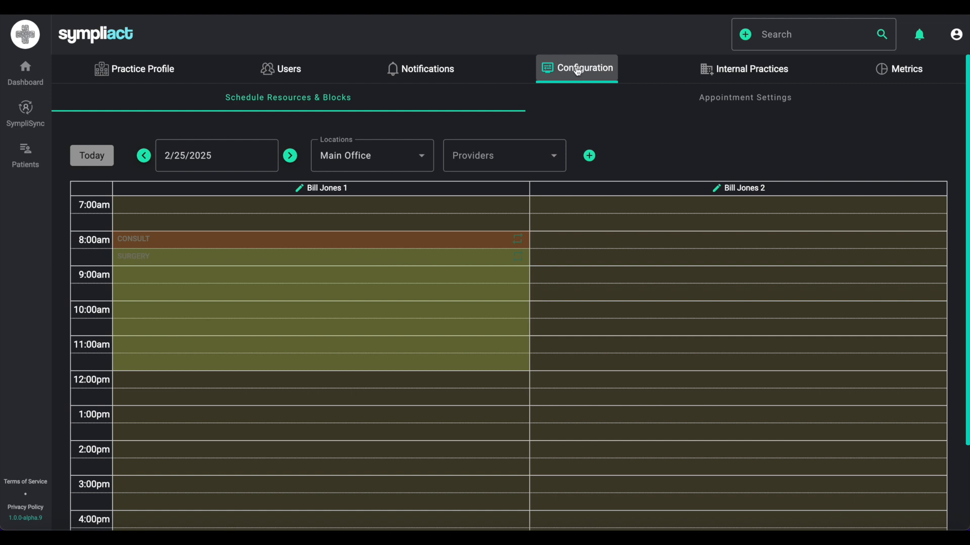
{"action": "left_click", "coordinate": [610, 99]}
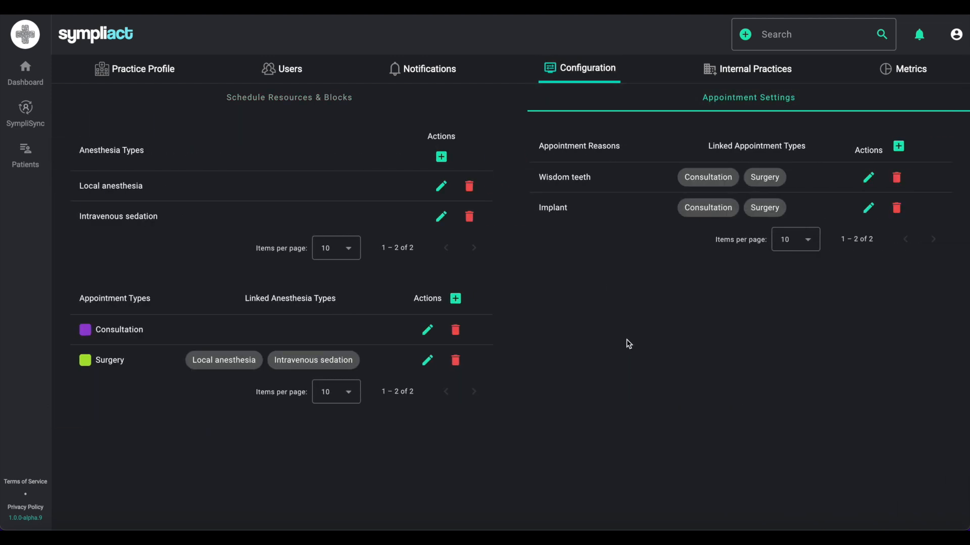
{"action": "left_click", "coordinate": [349, 101]}
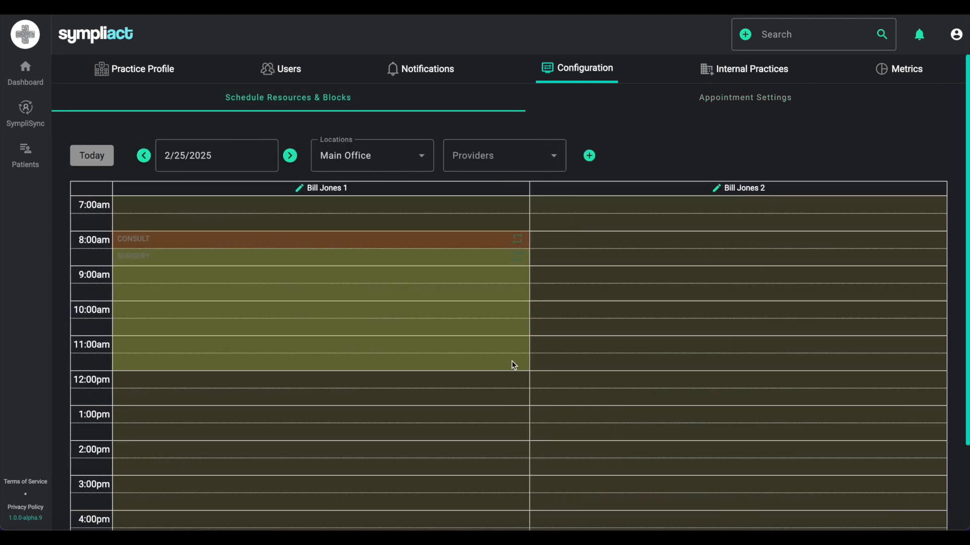